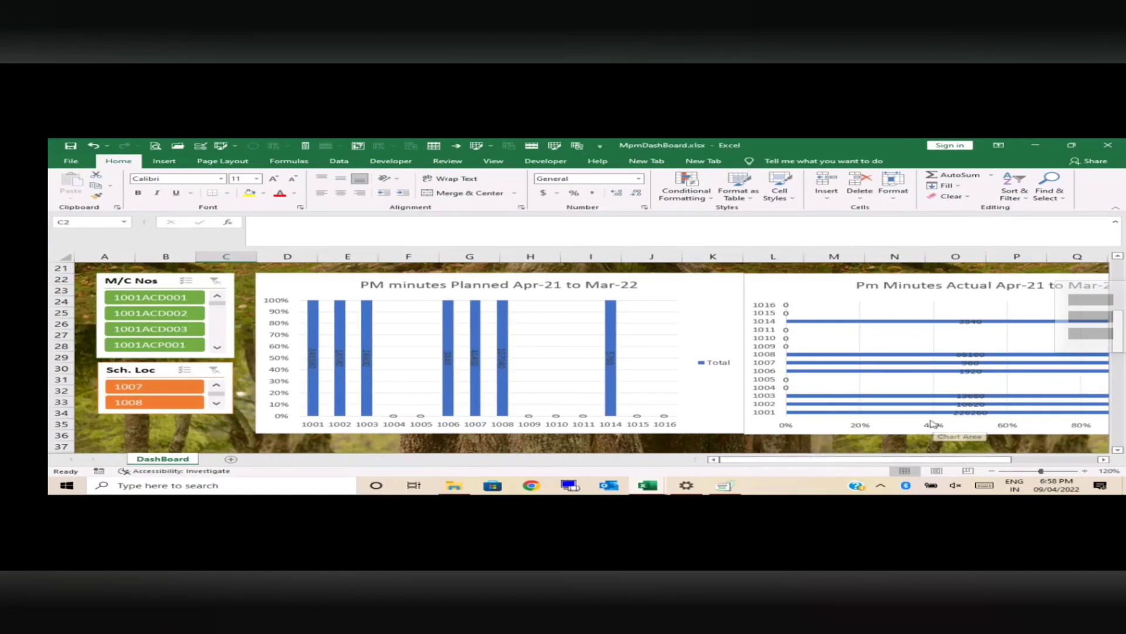
# Step: Examine the PM minutes planned and actual charts for Apr-21 to Mar-22, comparing the values for each location
pyautogui.moveTo(1121, 334)
pyautogui.mouseDown()
pyautogui.moveTo(1123, 268)
pyautogui.moveTo(1122, 329)
pyautogui.mouseUp()
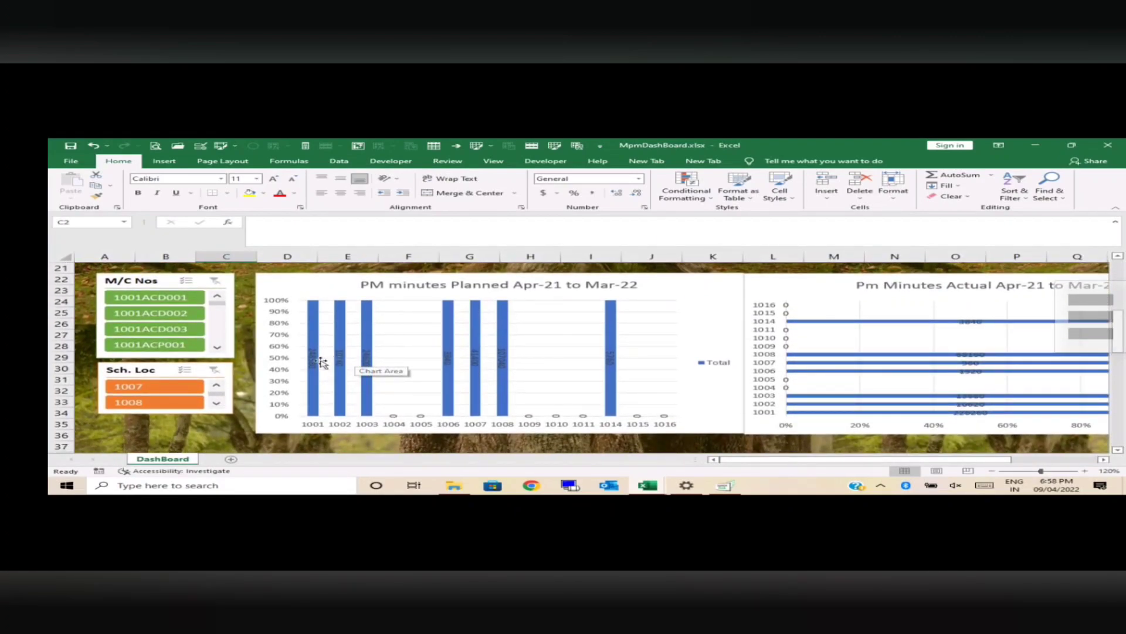
pyautogui.click(1086, 471)
pyautogui.click(1085, 471)
pyautogui.click(1087, 471)
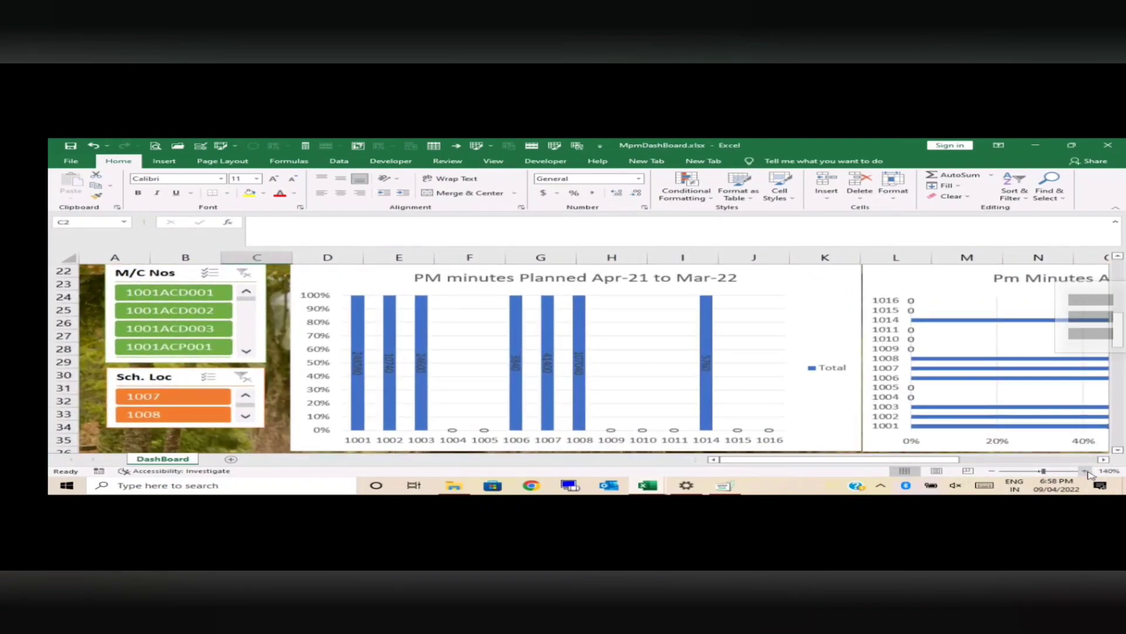
pyautogui.click(1086, 471)
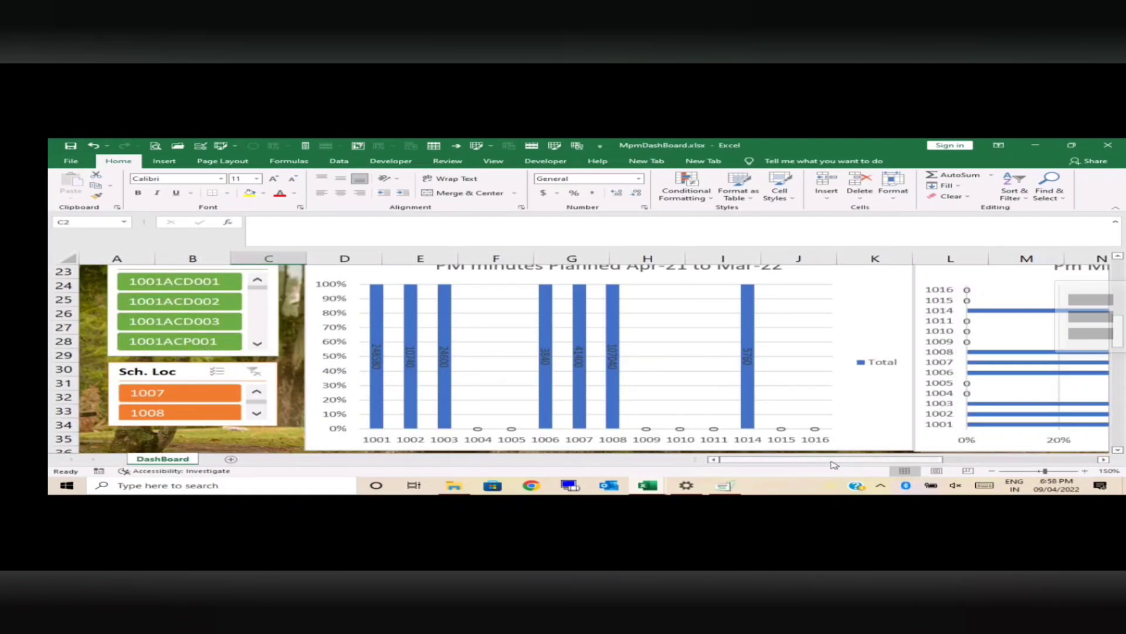
pyautogui.moveTo(834, 461); pyautogui.dragTo(960, 460)
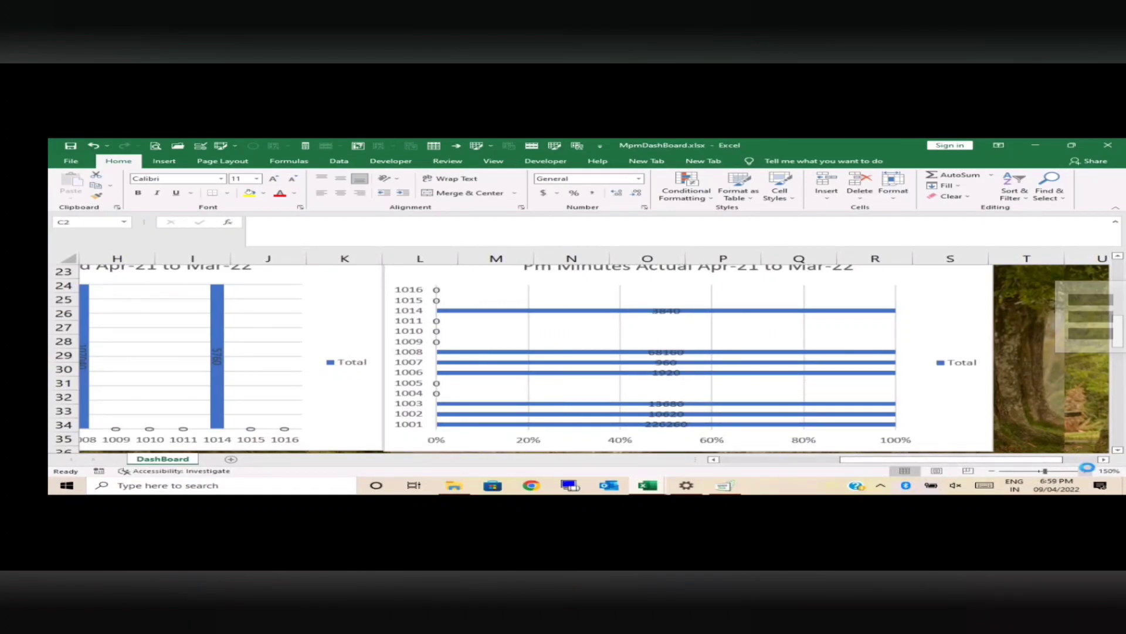
pyautogui.click(1086, 471)
pyautogui.click(1086, 470)
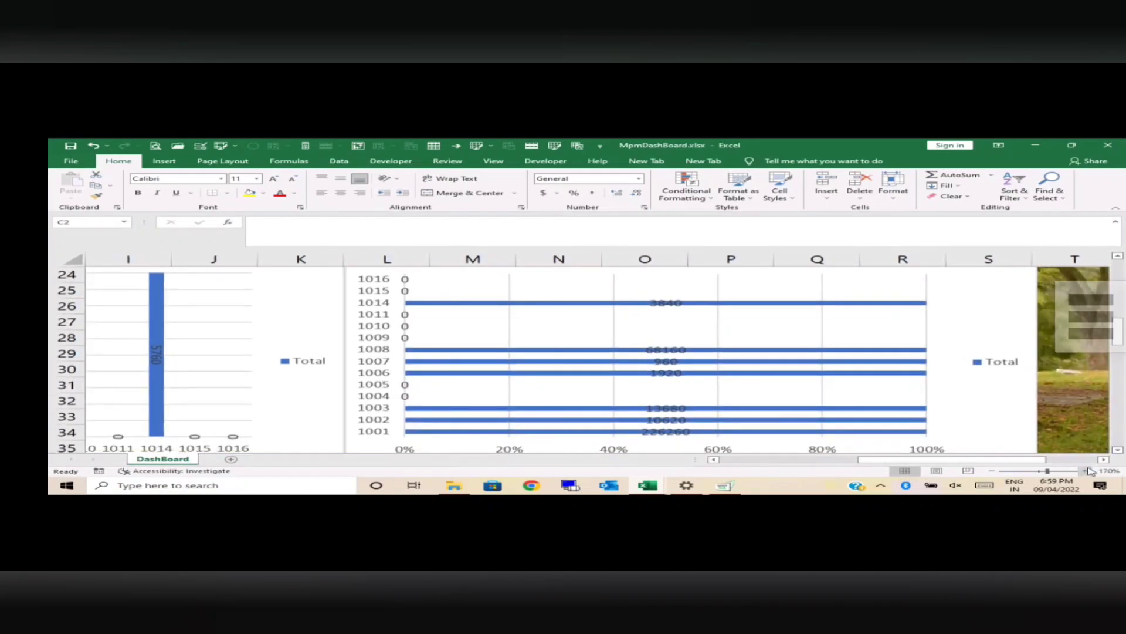
pyautogui.moveTo(1020, 462); pyautogui.dragTo(810, 462)
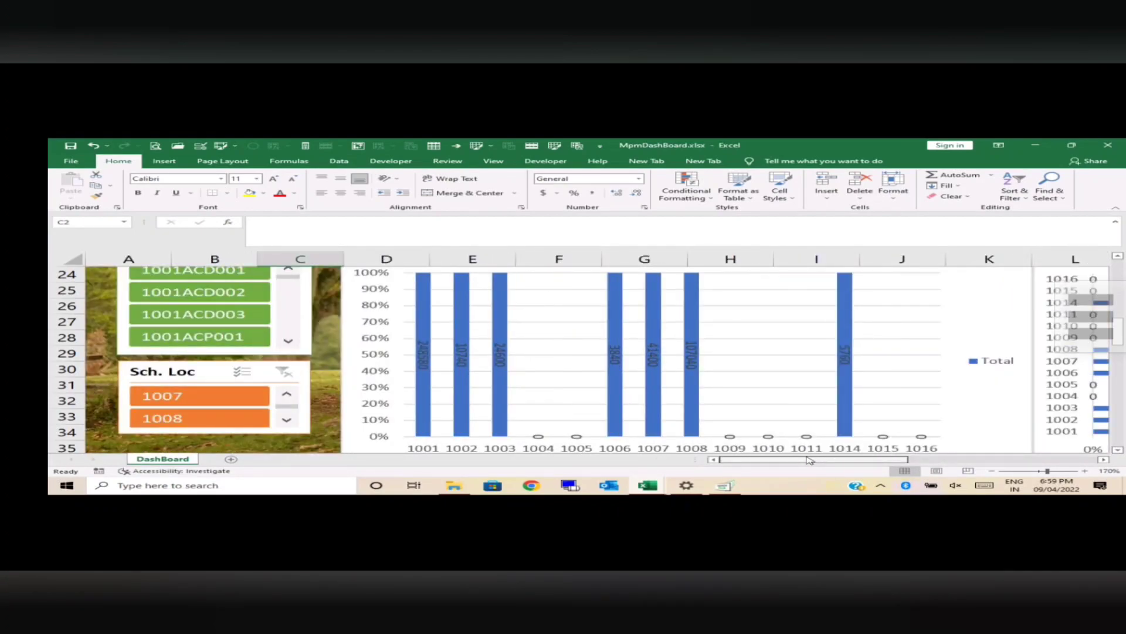
pyautogui.moveTo(814, 460); pyautogui.dragTo(989, 463)
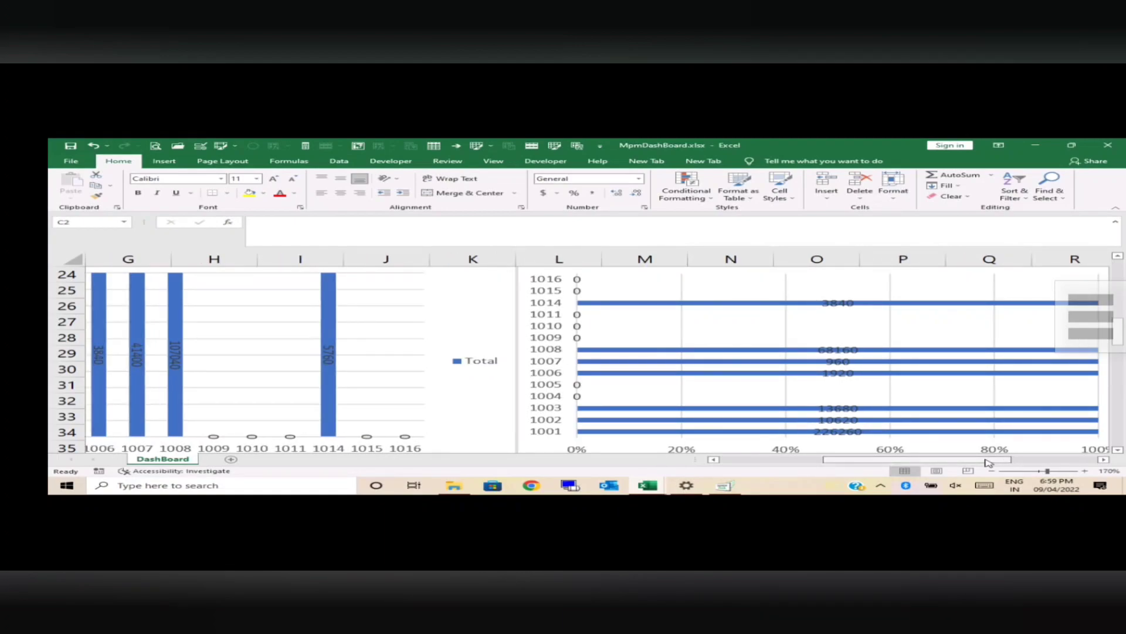
pyautogui.moveTo(989, 463); pyautogui.dragTo(1088, 459)
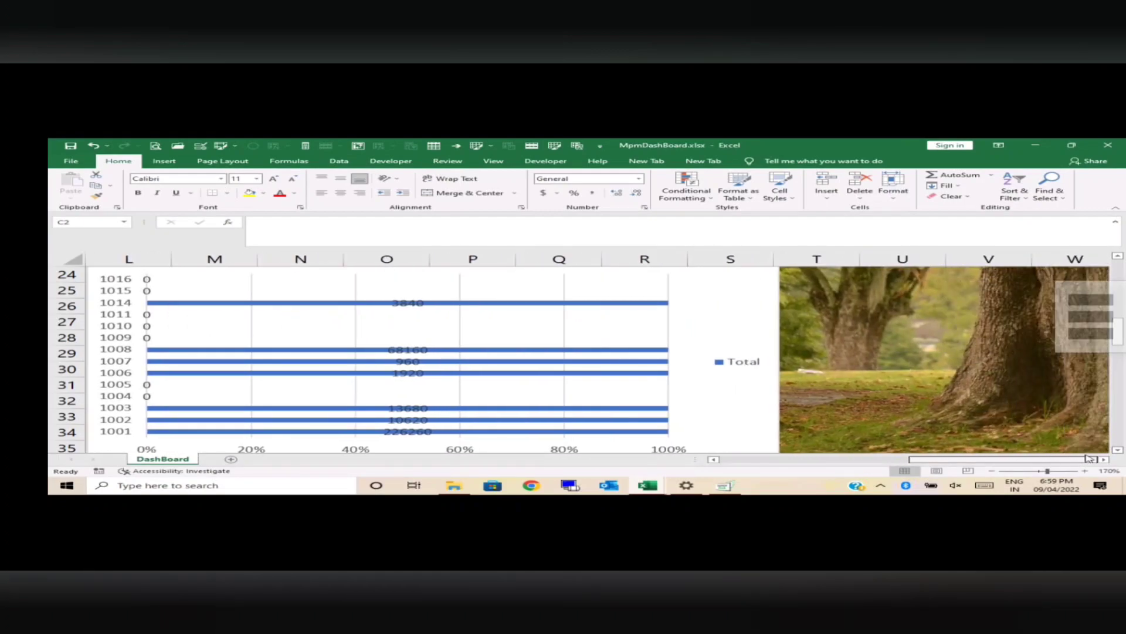
pyautogui.click(993, 470)
pyautogui.click(993, 471)
pyautogui.click(992, 471)
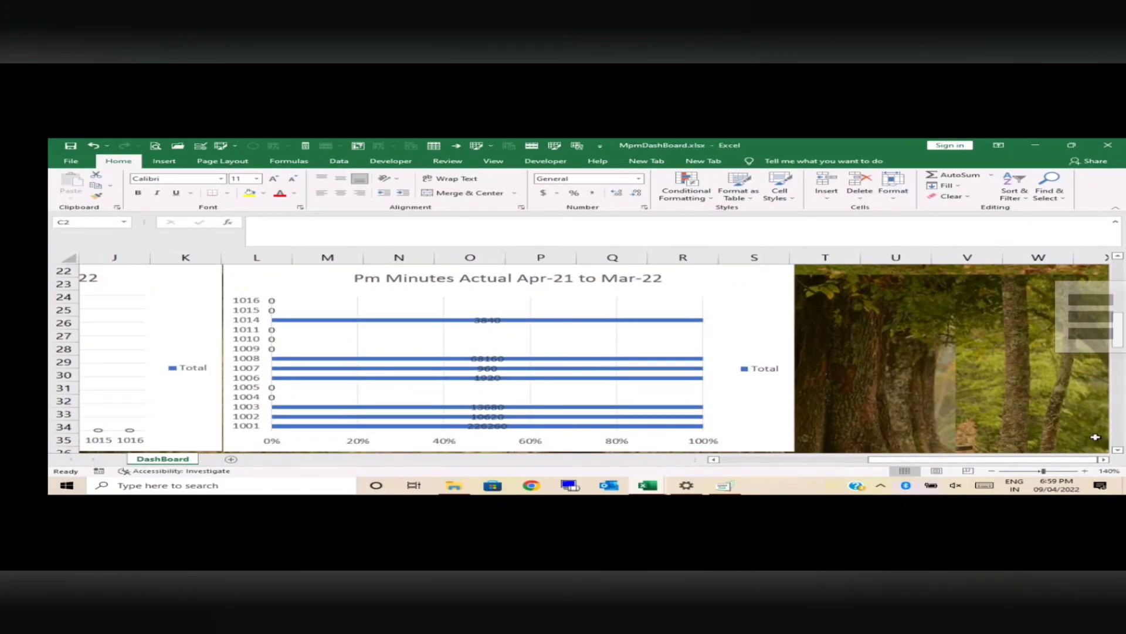
# Step: Review the pie charts near the start of the sheet and compare the planned and actual PD minutes charts
pyautogui.moveTo(1123, 335); pyautogui.dragTo(1122, 298)
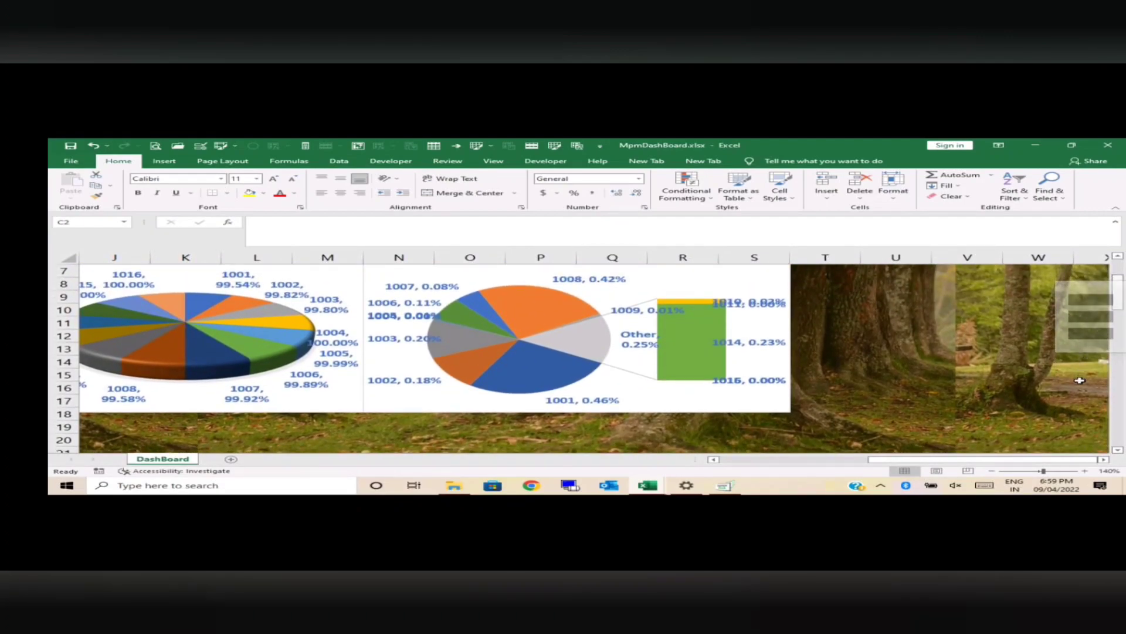
pyautogui.moveTo(969, 459); pyautogui.dragTo(840, 460)
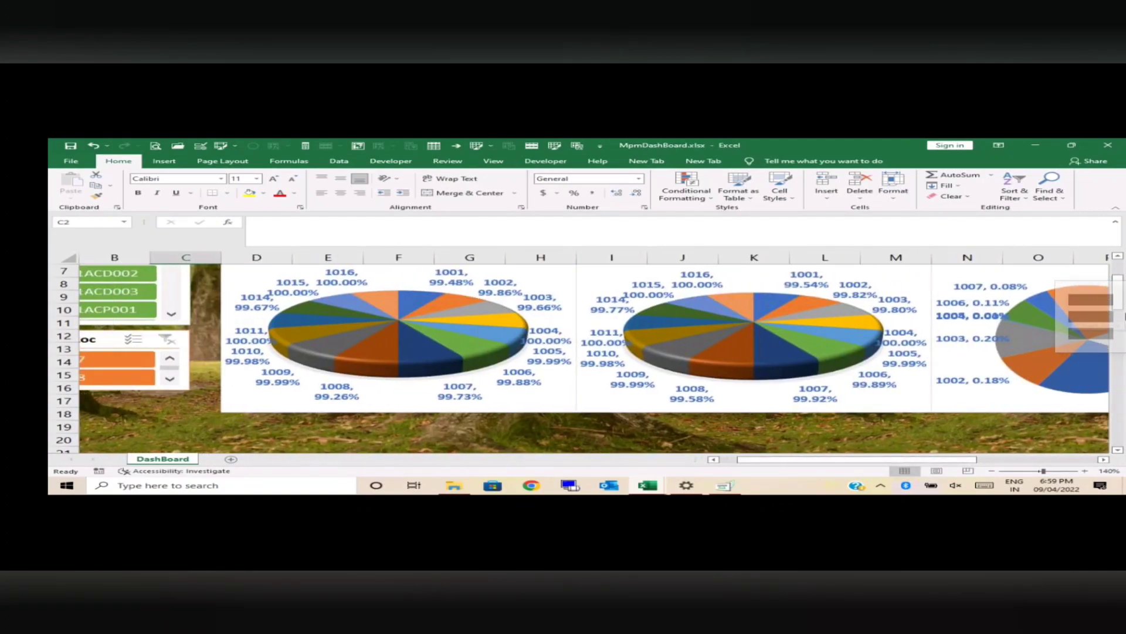
pyautogui.moveTo(1120, 311); pyautogui.dragTo(1122, 378)
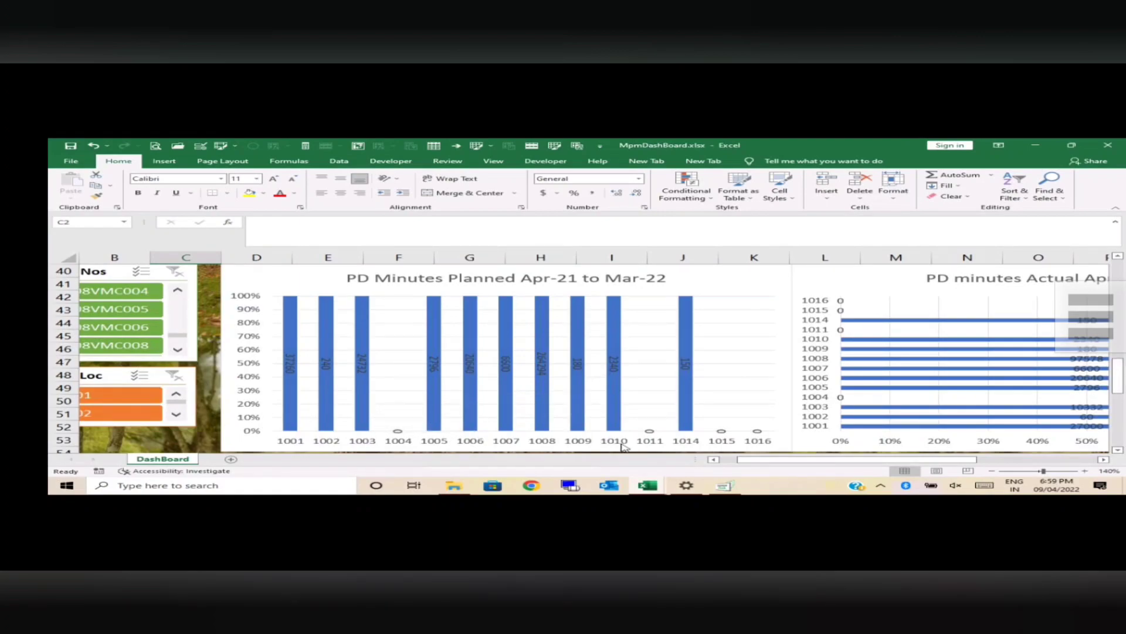
pyautogui.click(1086, 471)
pyautogui.click(1087, 471)
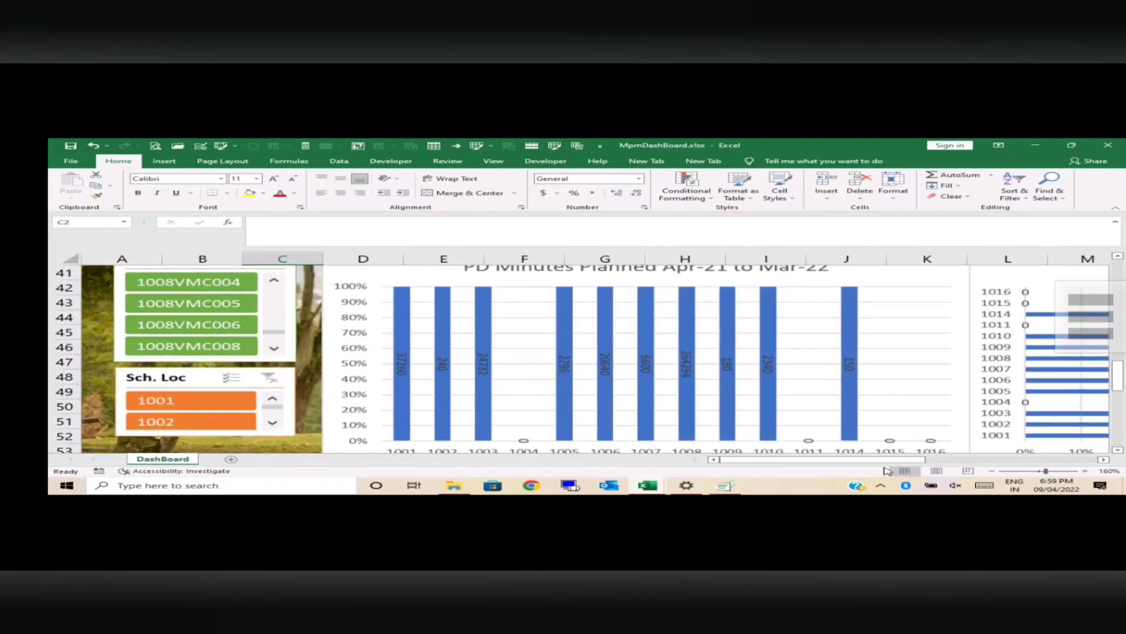
pyautogui.moveTo(886, 462); pyautogui.dragTo(993, 464)
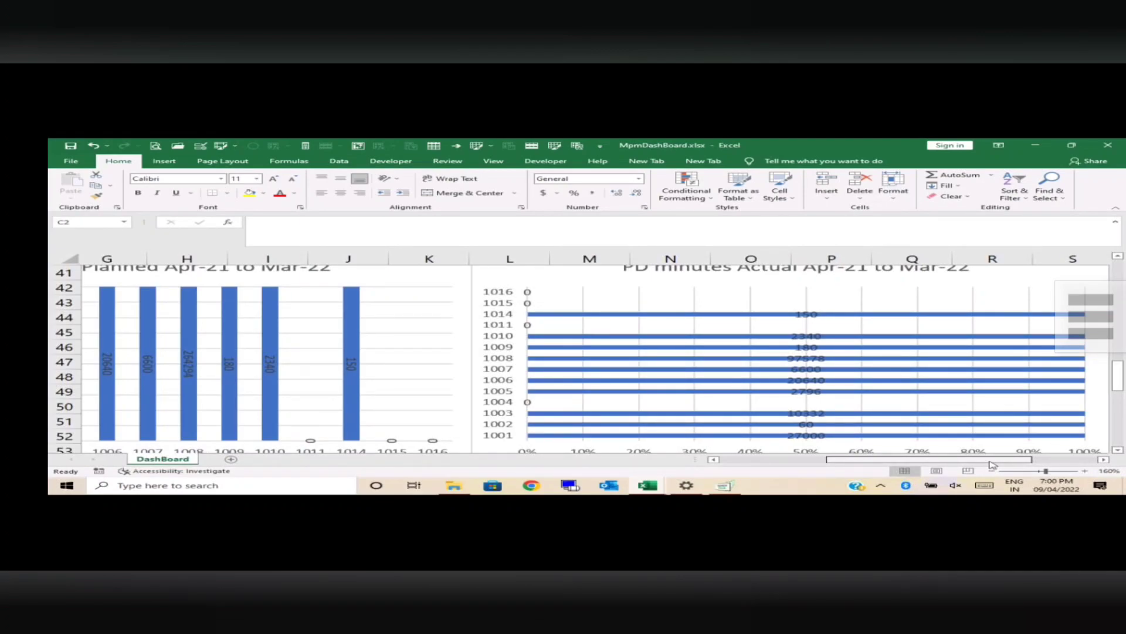
pyautogui.moveTo(991, 464); pyautogui.dragTo(846, 449)
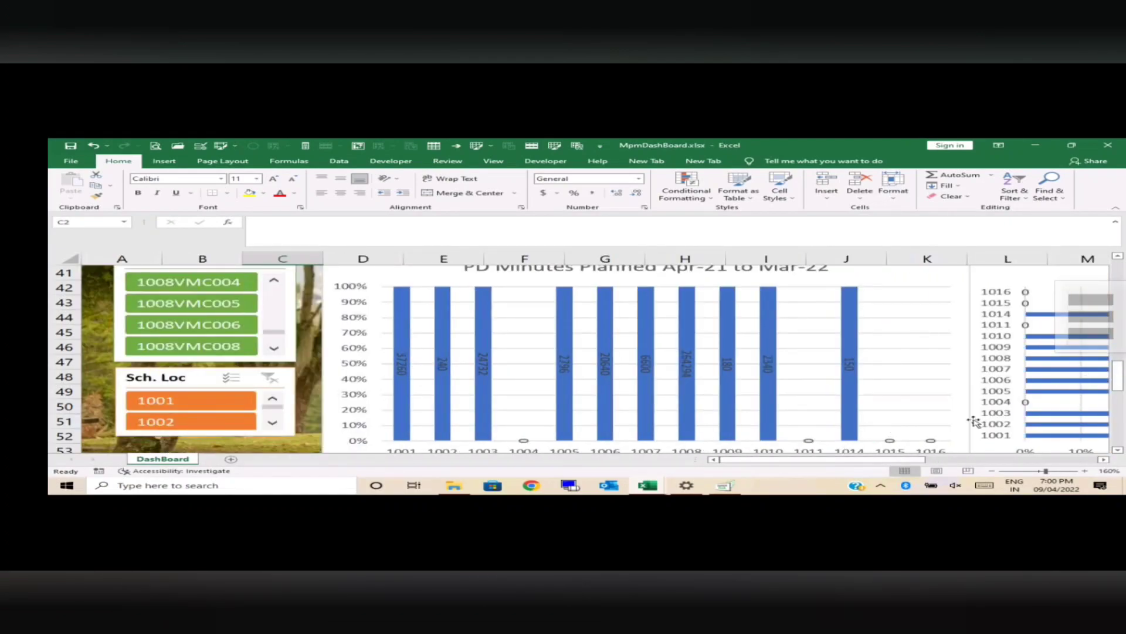
pyautogui.click(991, 470)
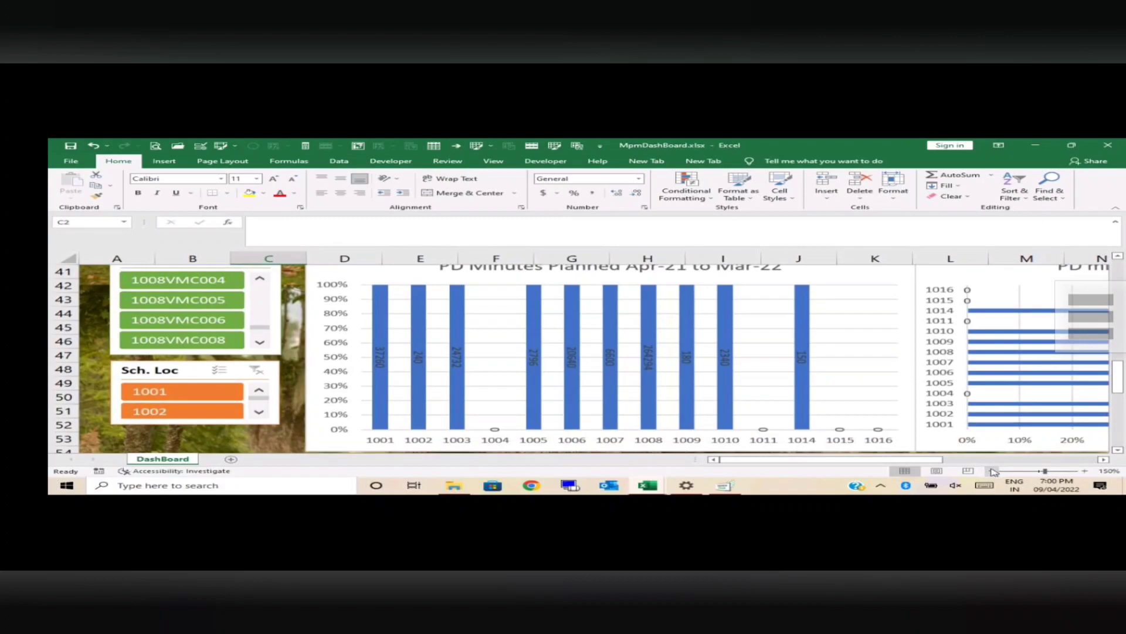
pyautogui.click(991, 470)
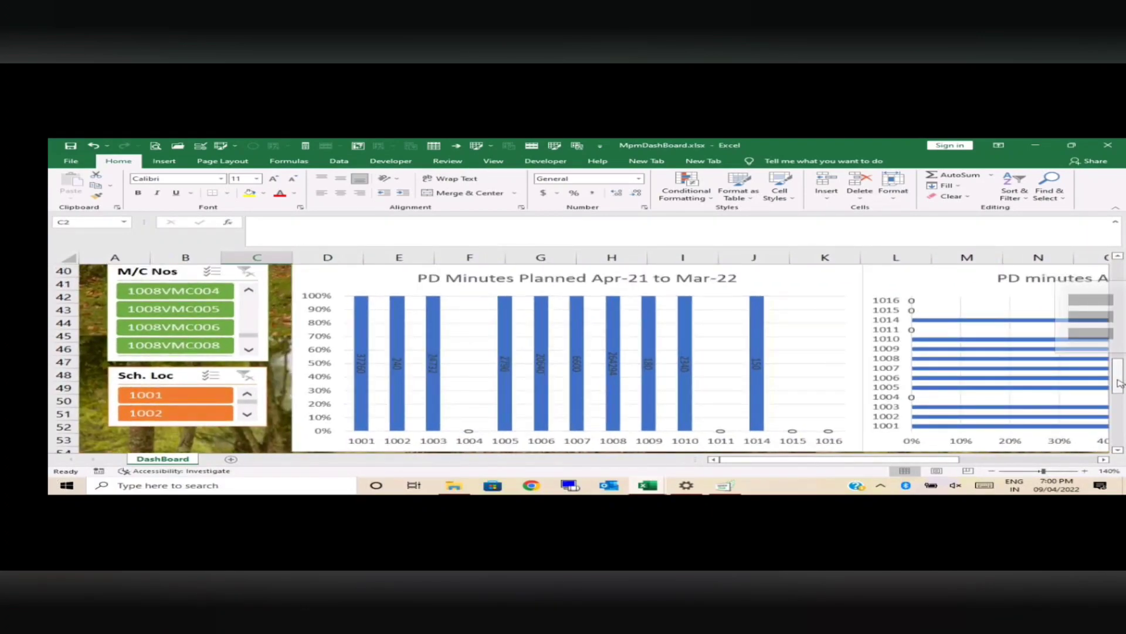
# Step: Examine the BD minutes, MTBF and MTTR charts for Apr-21 to Mar-22 across all locations
pyautogui.scroll(-1, 1119, 394)
pyautogui.moveTo(1119, 392); pyautogui.dragTo(1125, 426)
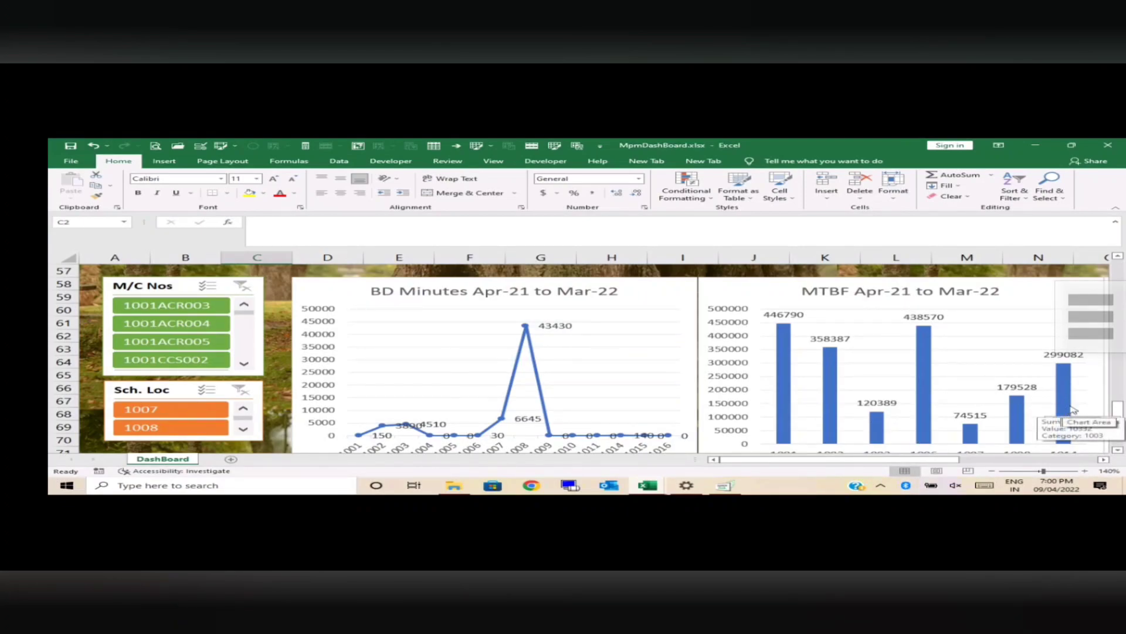
pyautogui.moveTo(1117, 412); pyautogui.dragTo(1119, 418)
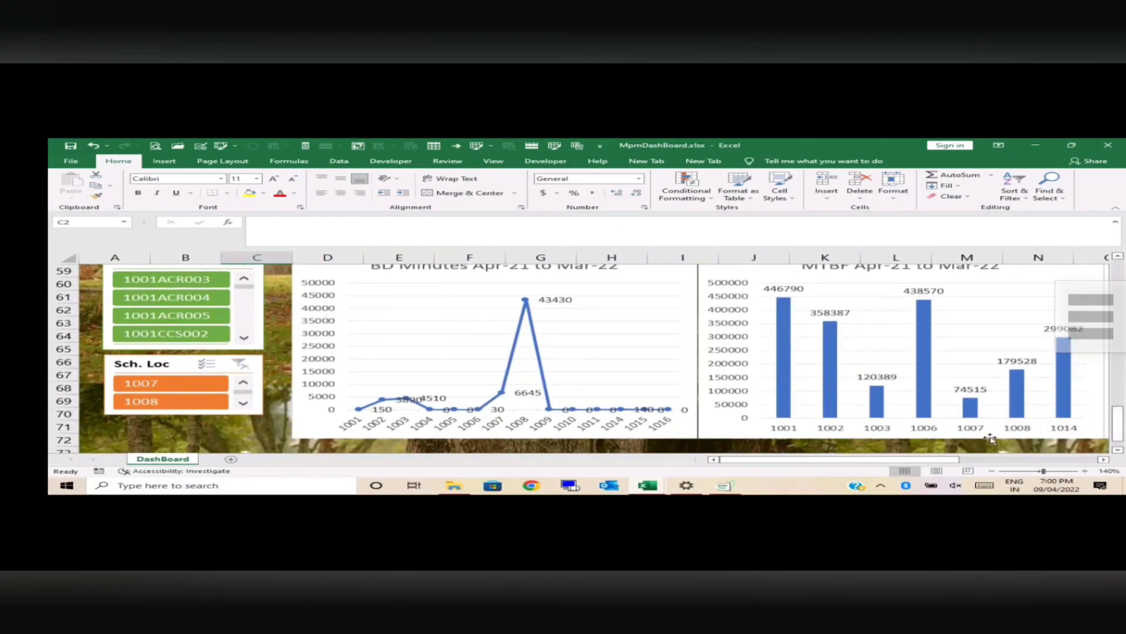
pyautogui.moveTo(912, 460); pyautogui.dragTo(930, 460)
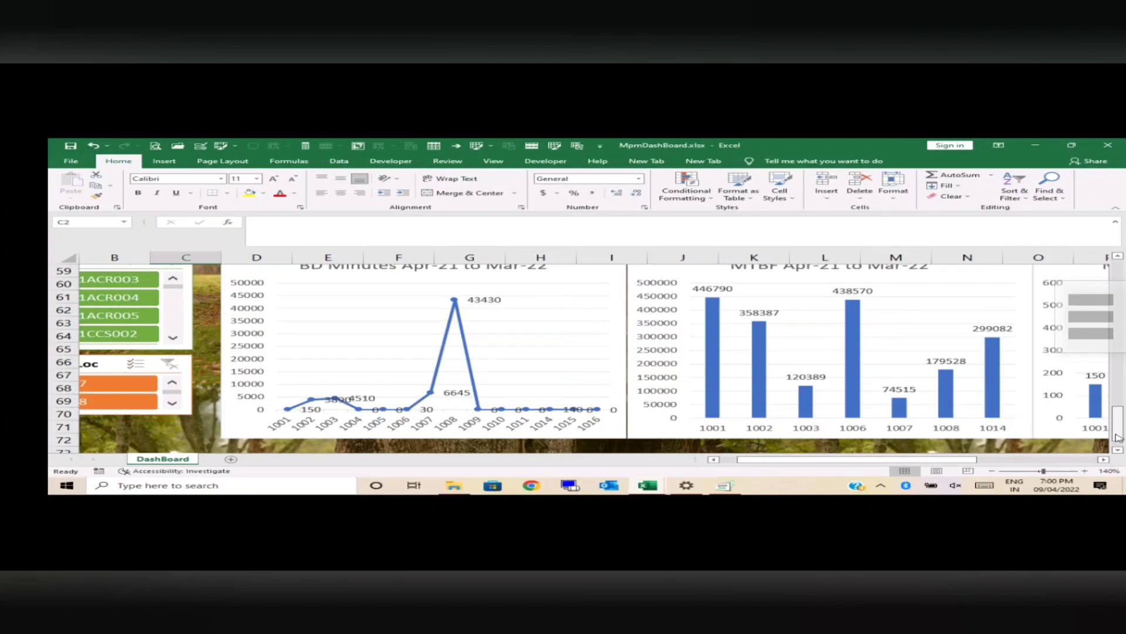
pyautogui.moveTo(1117, 434)
pyautogui.mouseDown()
pyautogui.moveTo(1119, 416)
pyautogui.moveTo(1121, 433)
pyautogui.mouseUp()
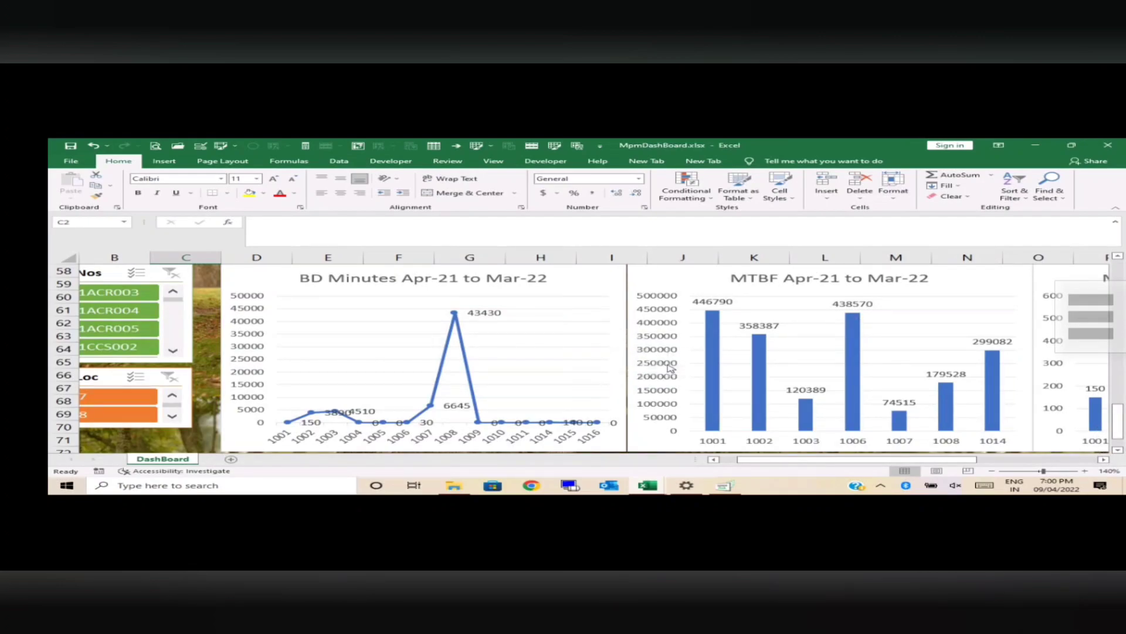
pyautogui.moveTo(832, 464); pyautogui.dragTo(881, 472)
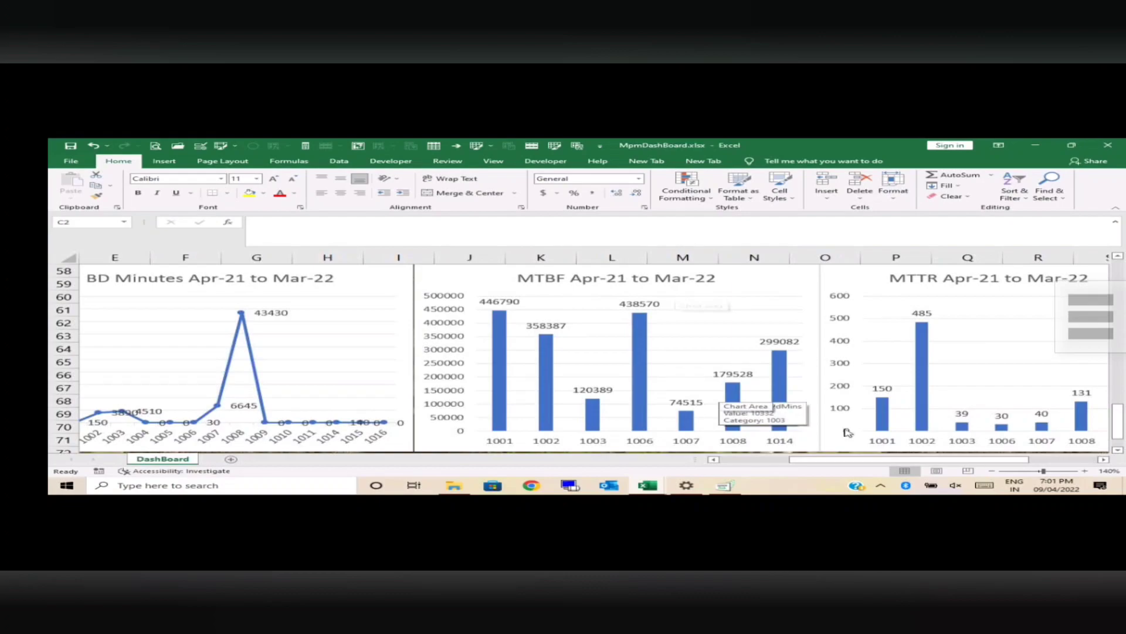
pyautogui.moveTo(906, 461); pyautogui.dragTo(960, 474)
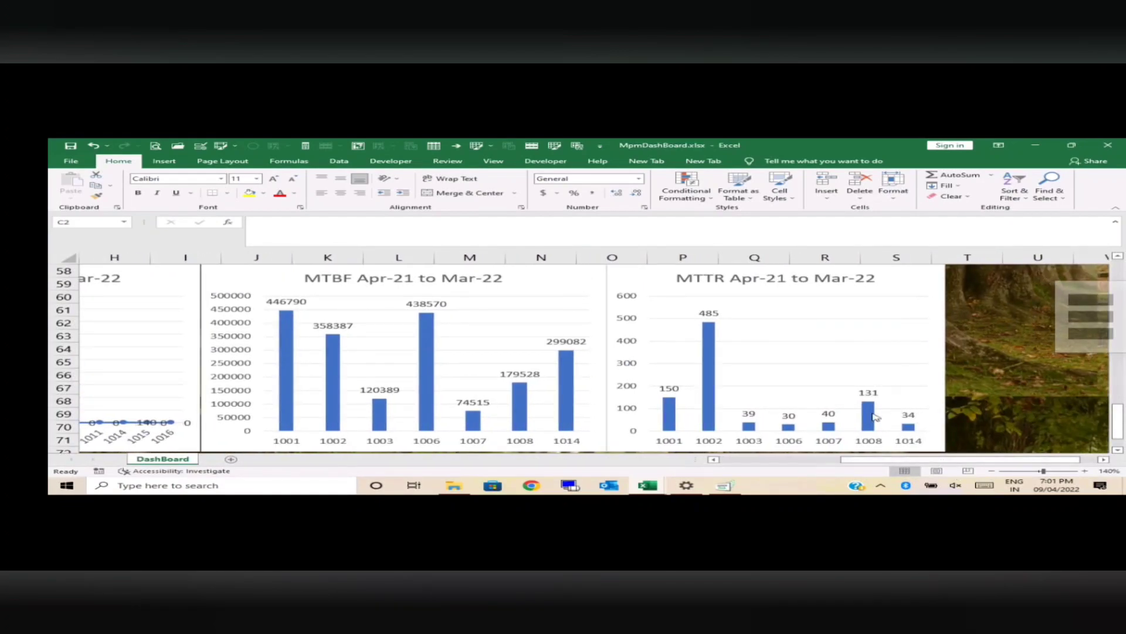
pyautogui.moveTo(872, 410)
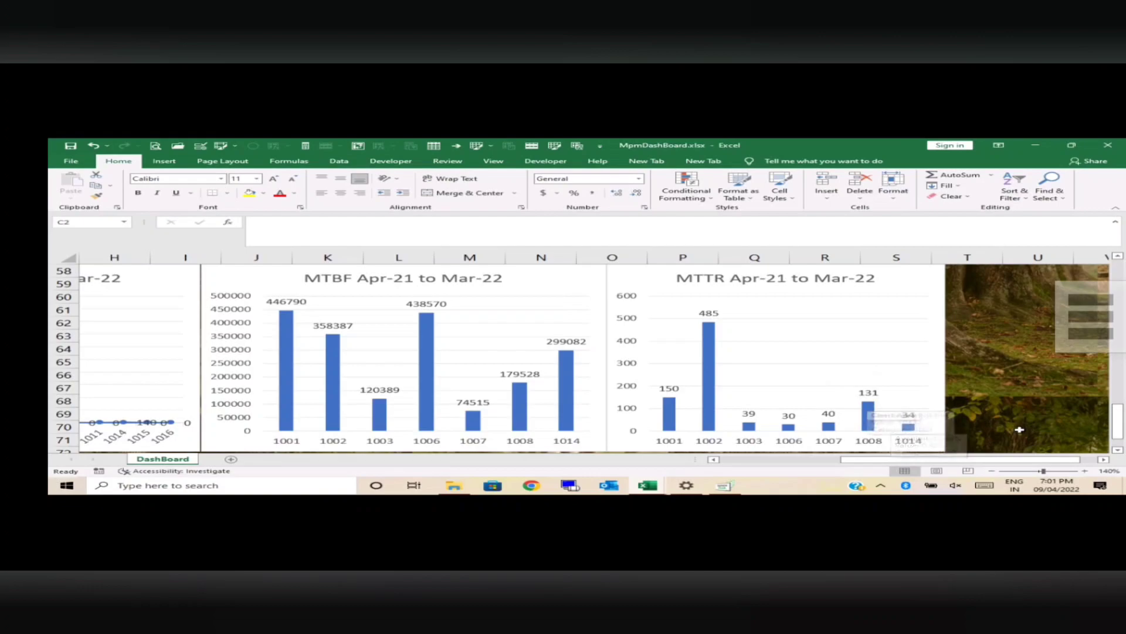
pyautogui.scroll(-1, 1122, 422)
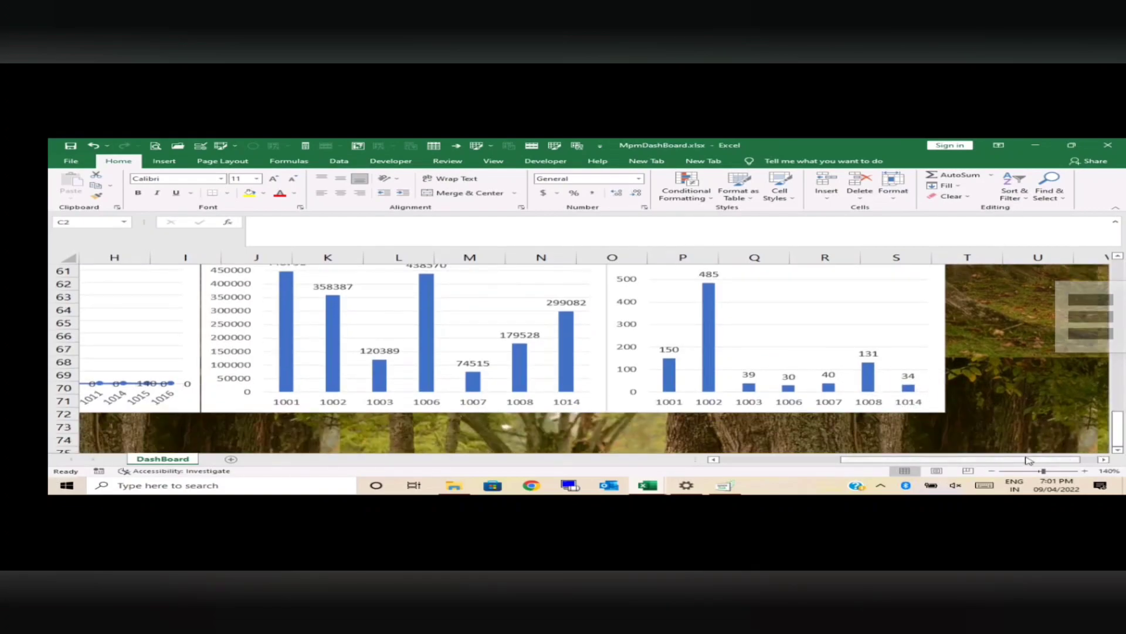
pyautogui.moveTo(1002, 460); pyautogui.dragTo(881, 461)
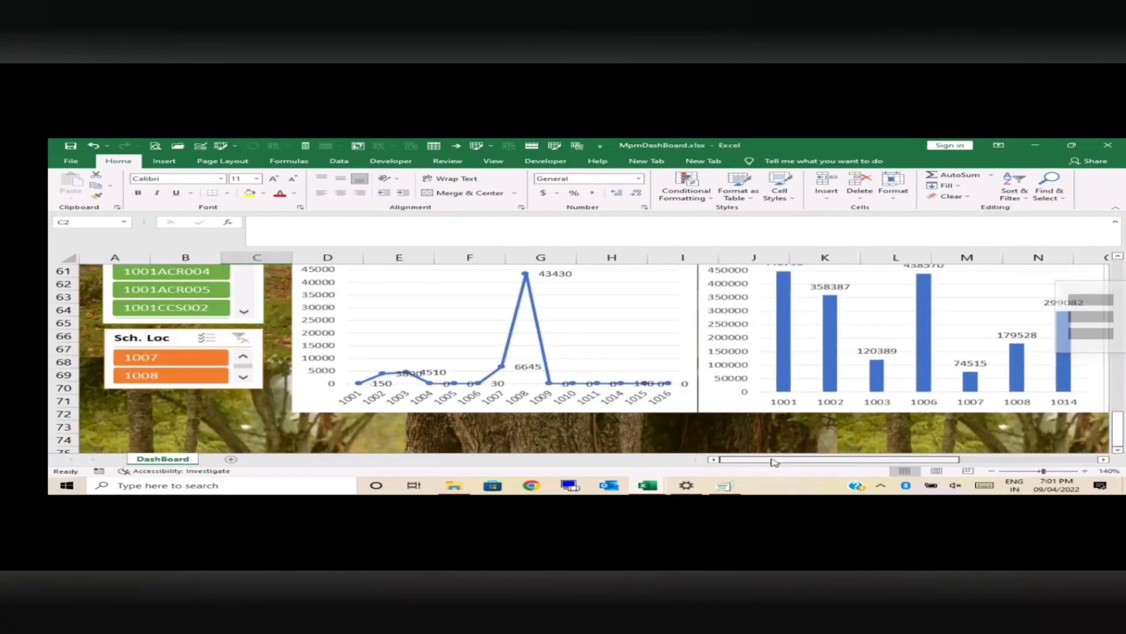
# Step: Switch to the PdpmDashBoard.xlsx workbook and display its PmDashBoard sheet
pyautogui.click(649, 486)
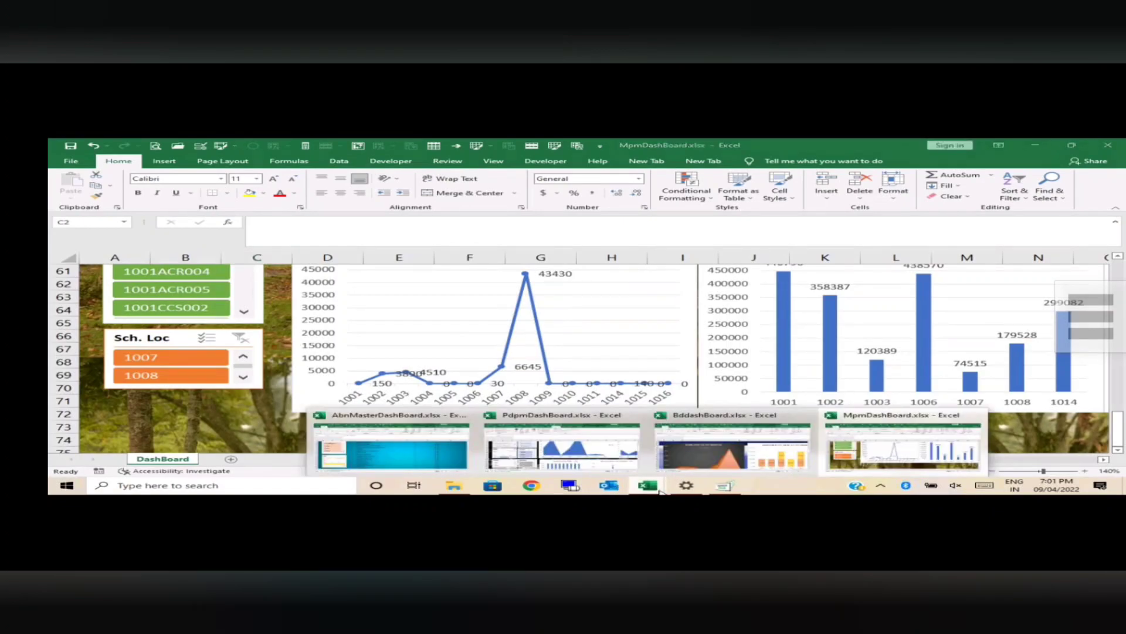
pyautogui.click(723, 463)
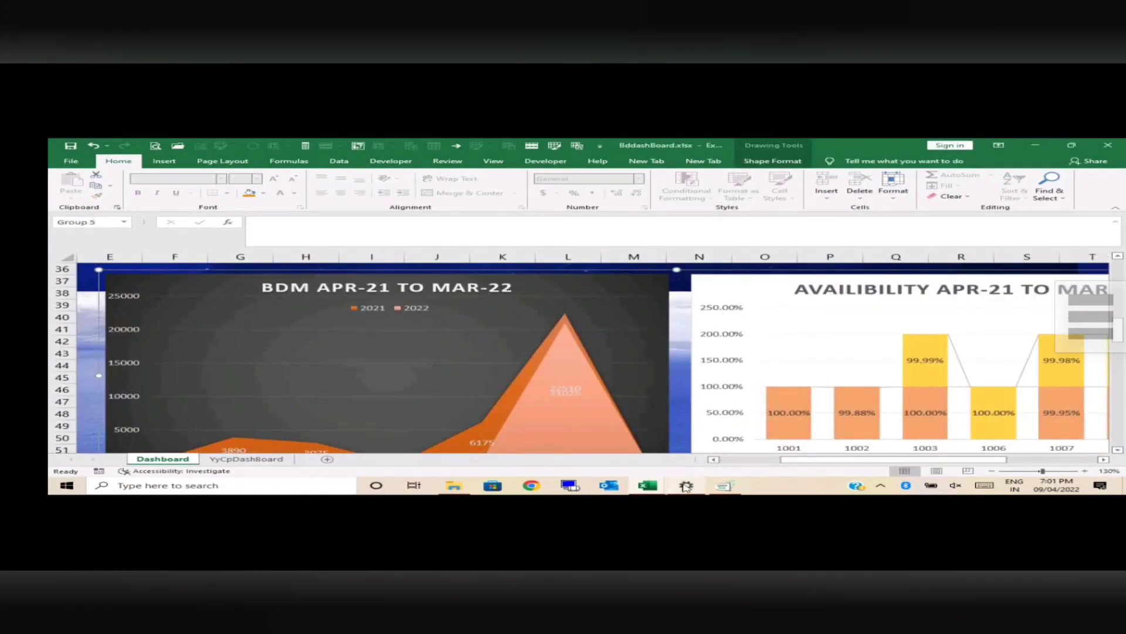
pyautogui.moveTo(657, 489)
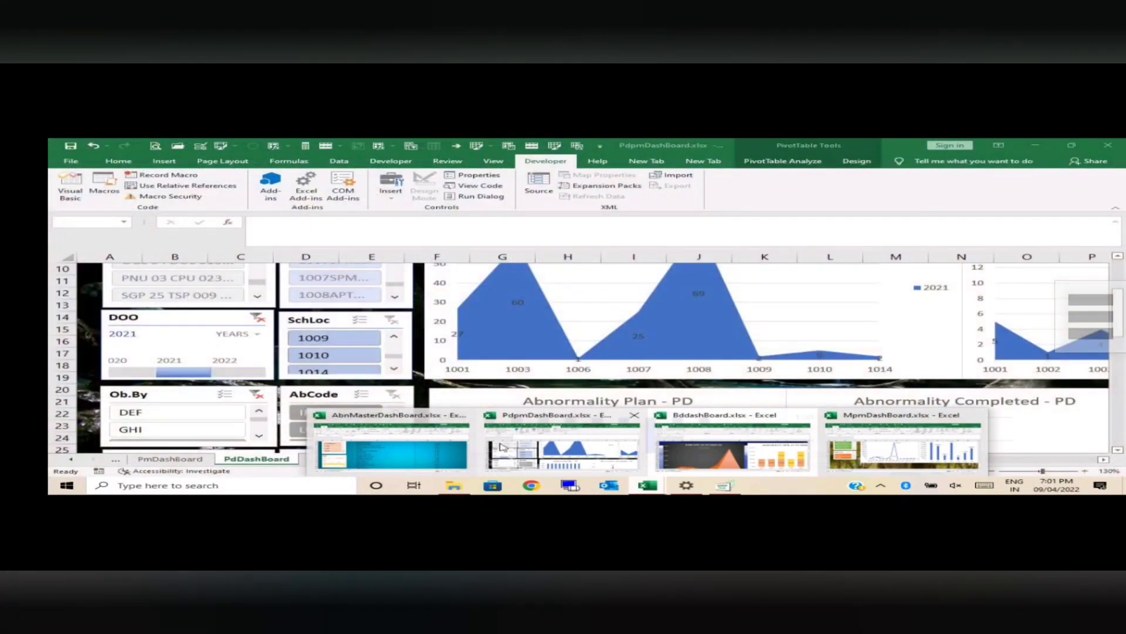
pyautogui.click(561, 450)
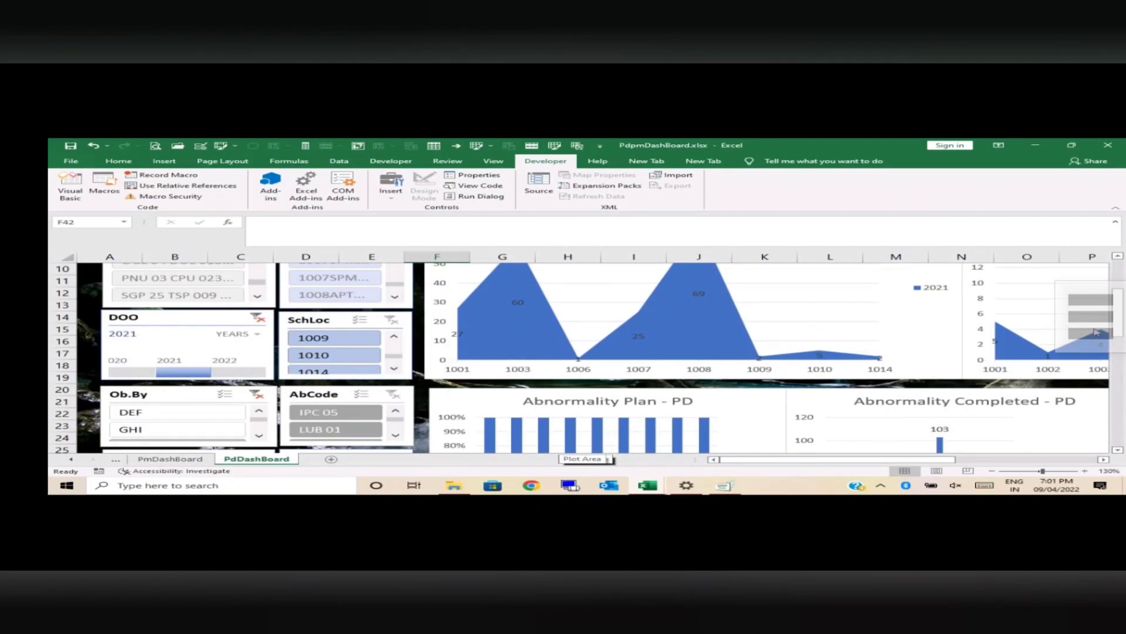
pyautogui.scroll(2, 1116, 306)
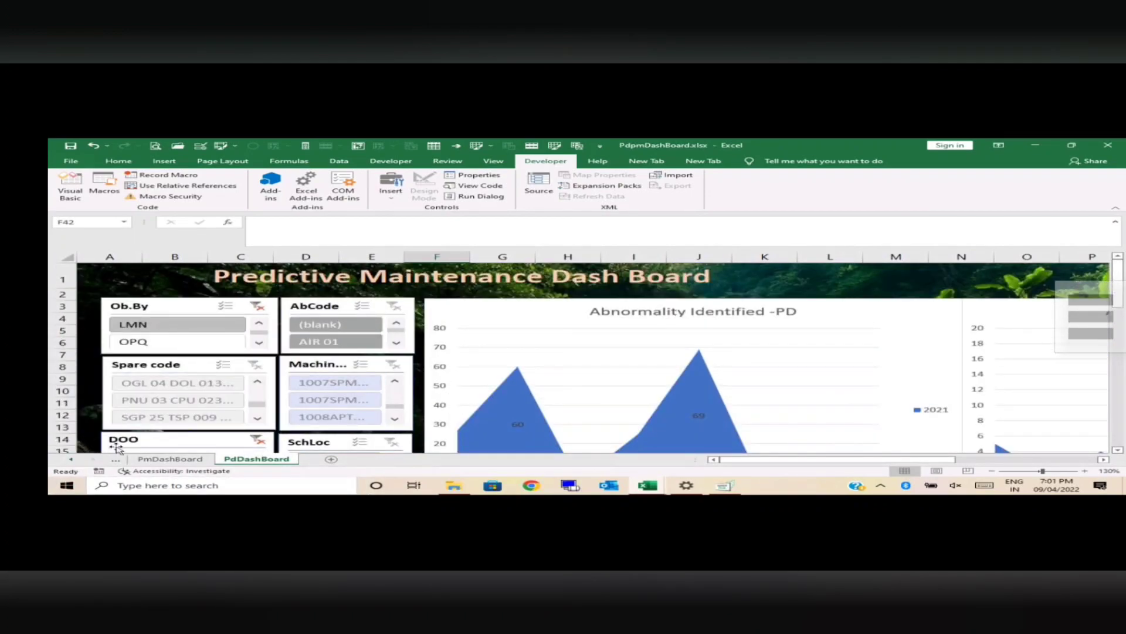
pyautogui.click(173, 460)
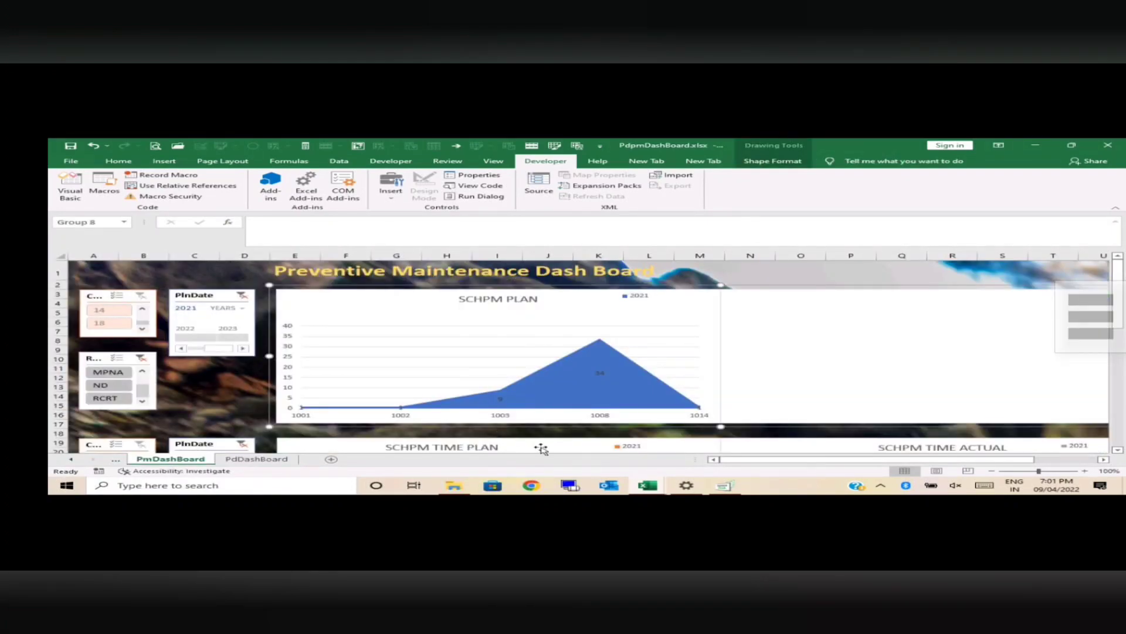
# Step: Clear the PlnDate timeline filter beside the SCHPM PLAN chart and inspect the chart across all years
pyautogui.click(242, 296)
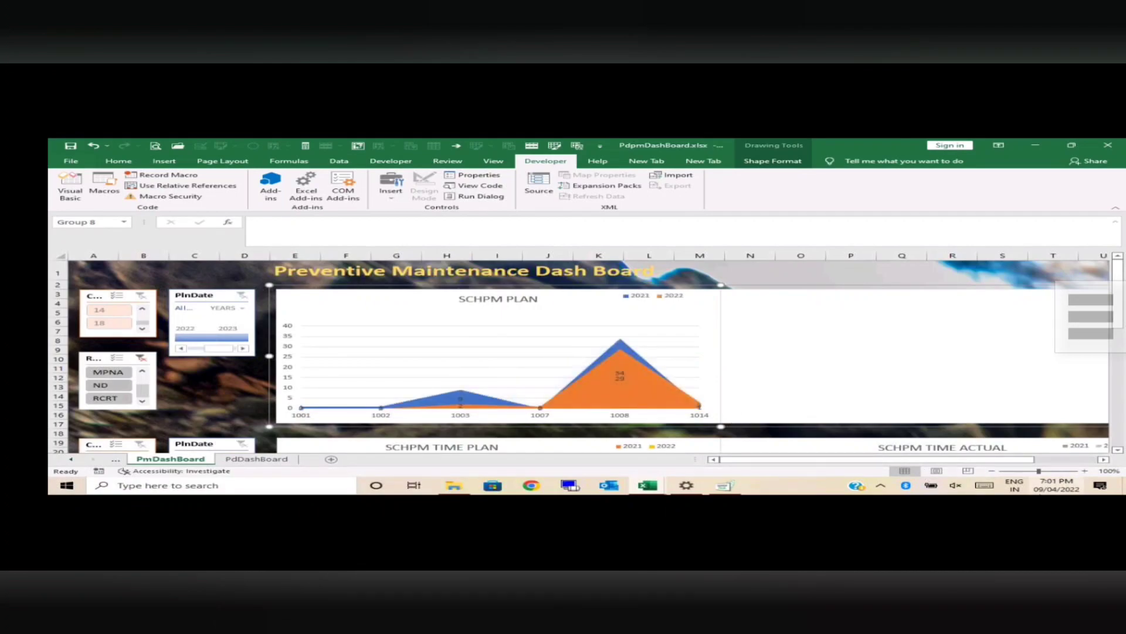
pyautogui.click(1086, 472)
pyautogui.click(1085, 472)
pyautogui.click(1085, 472)
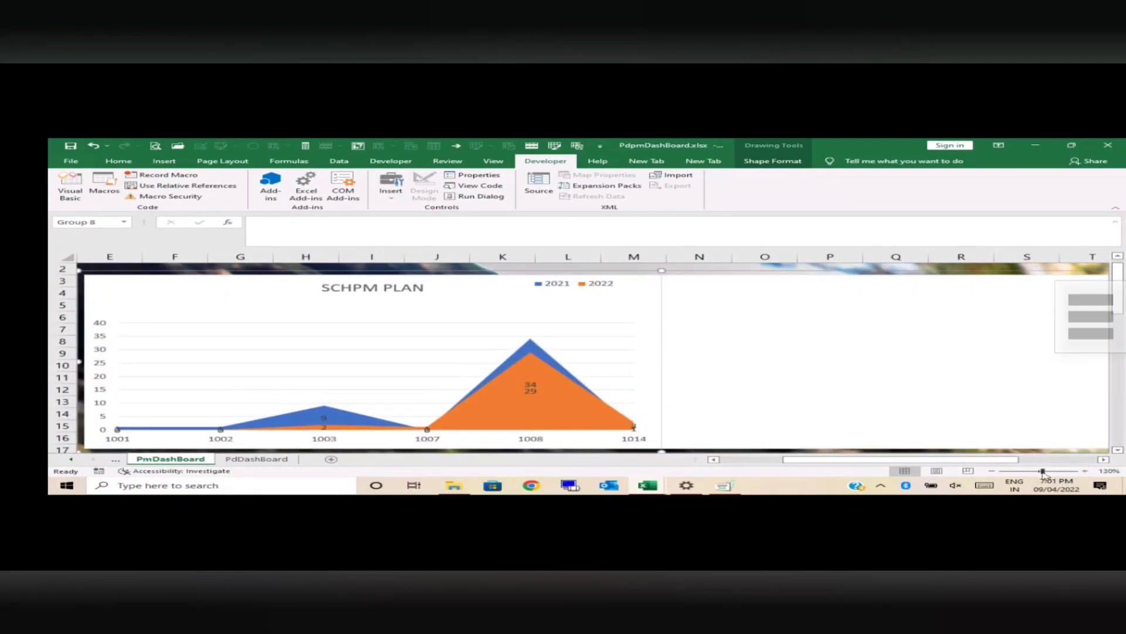
pyautogui.moveTo(996, 461); pyautogui.dragTo(933, 461)
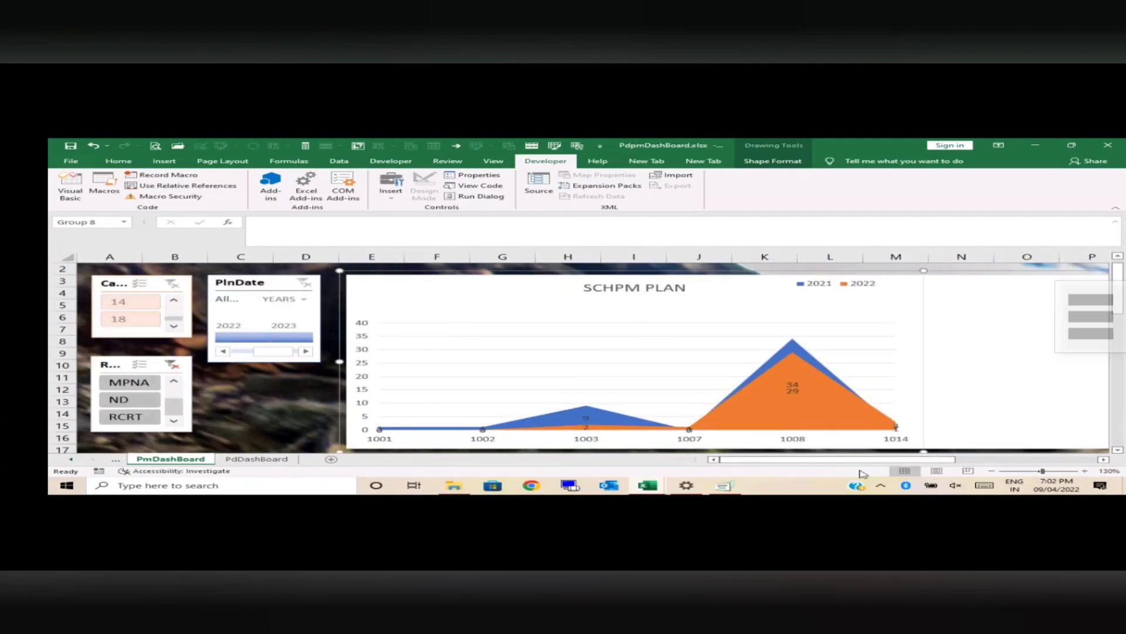
# Step: Clear the filter on the R... slicer beside the SCHPM PLAN chart and filter the PlnDate timeline to 2021
pyautogui.click(171, 364)
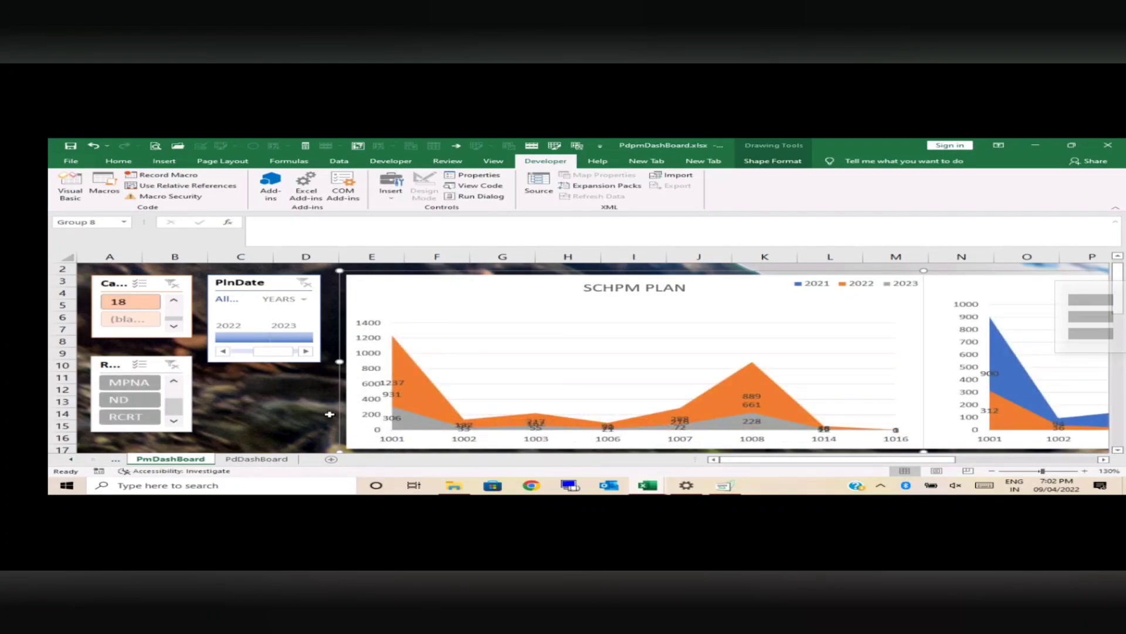
pyautogui.moveTo(174, 320)
pyautogui.mouseDown()
pyautogui.moveTo(174, 307)
pyautogui.moveTo(175, 320)
pyautogui.mouseUp()
pyautogui.moveTo(763, 462)
pyautogui.mouseDown()
pyautogui.moveTo(801, 461)
pyautogui.moveTo(742, 461)
pyautogui.mouseUp()
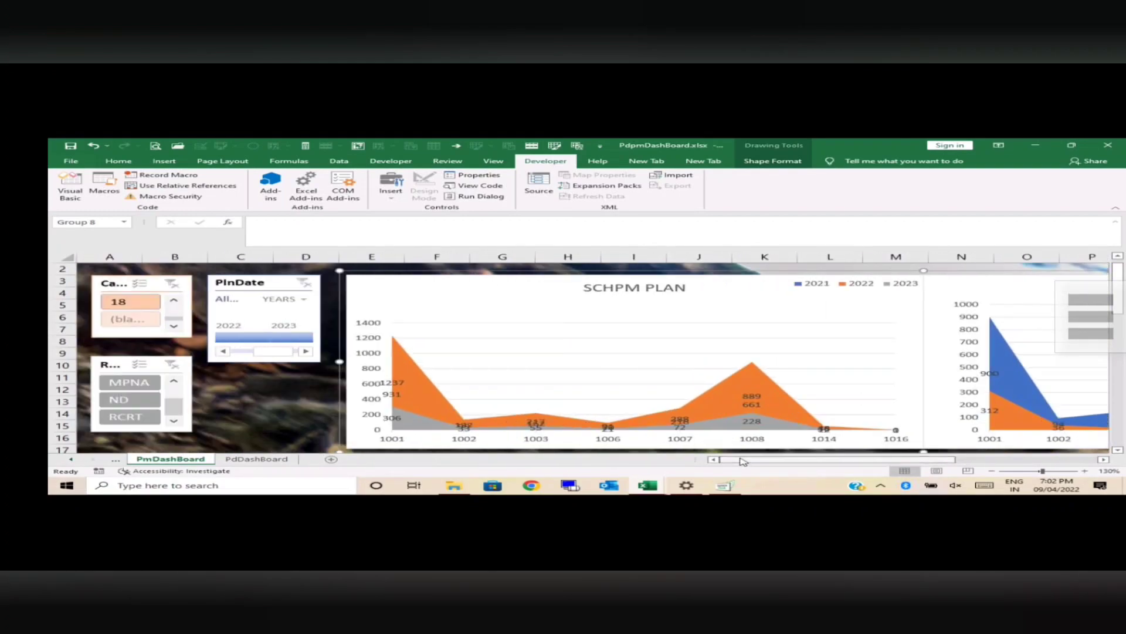
pyautogui.click(224, 352)
pyautogui.click(238, 338)
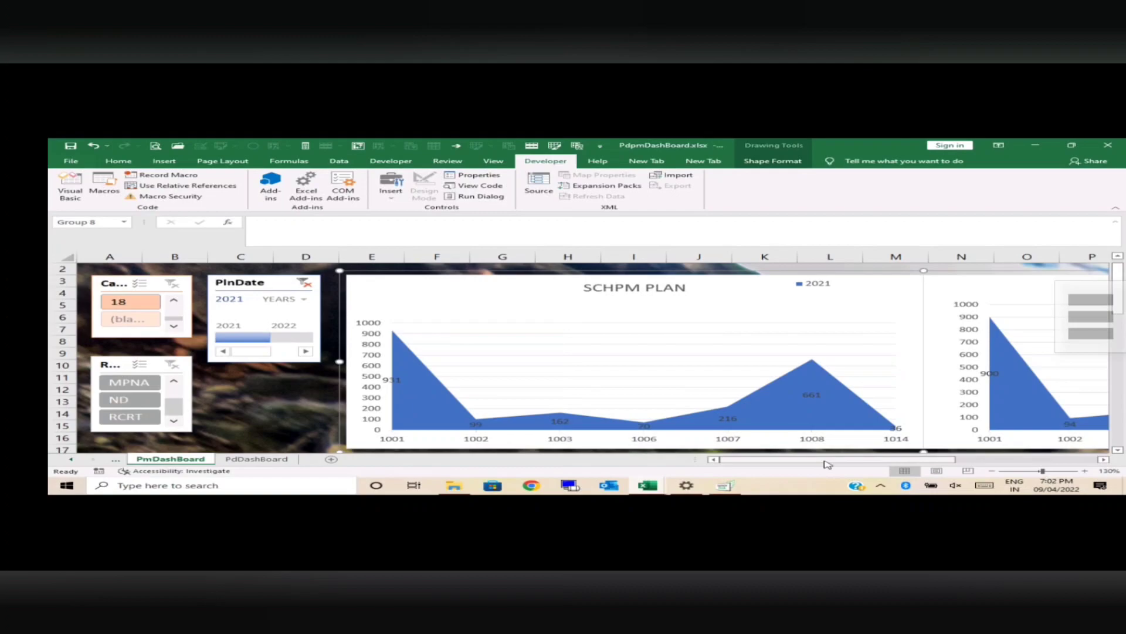
# Step: Compare the SCHPM PLAN and SCHPM ACTUAL charts for 2021, along with the SCHPM TIME PLAN and SCHPM TIME ACTUAL charts
pyautogui.moveTo(901, 461); pyautogui.dragTo(921, 464)
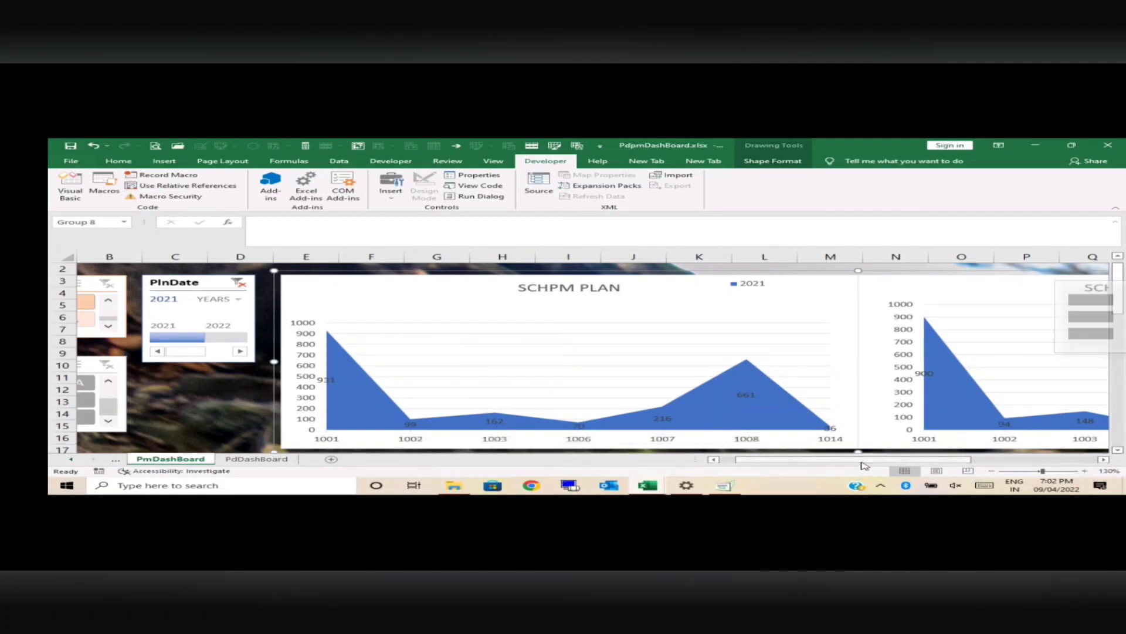
pyautogui.moveTo(863, 462); pyautogui.dragTo(973, 473)
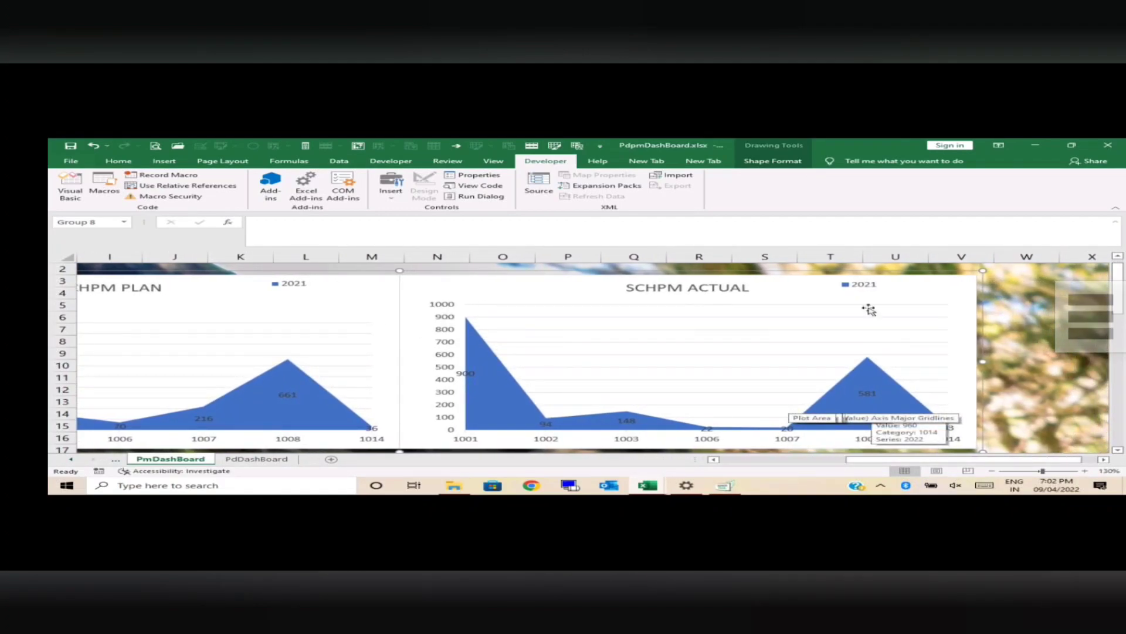
pyautogui.scroll(-5, 1124, 284)
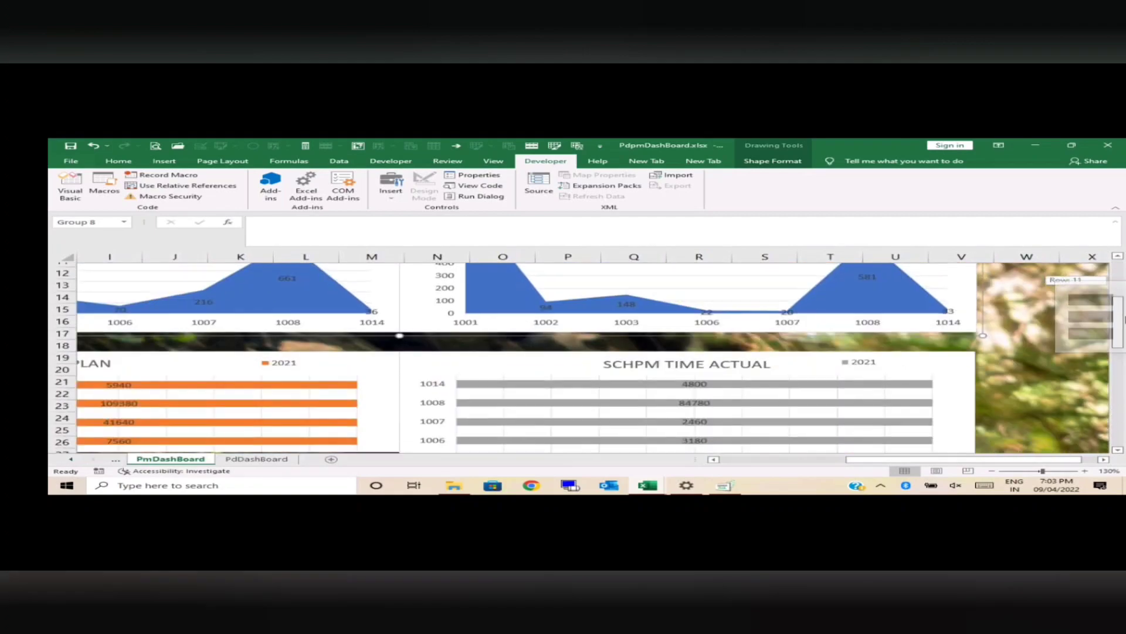
pyautogui.moveTo(922, 460); pyautogui.dragTo(768, 451)
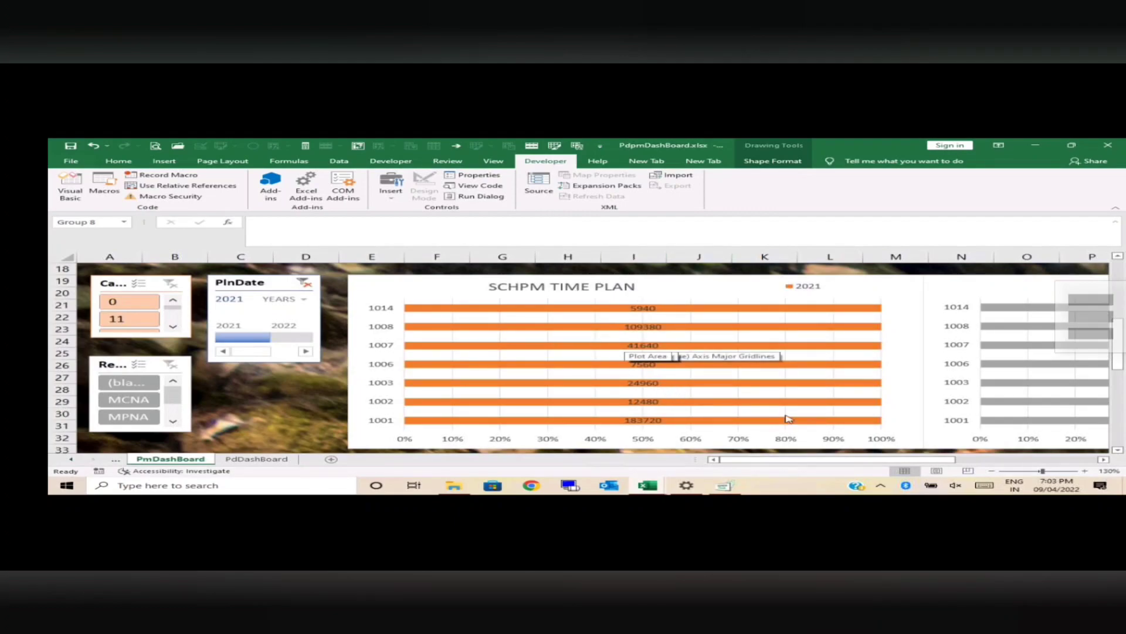
pyautogui.moveTo(870, 464); pyautogui.dragTo(999, 465)
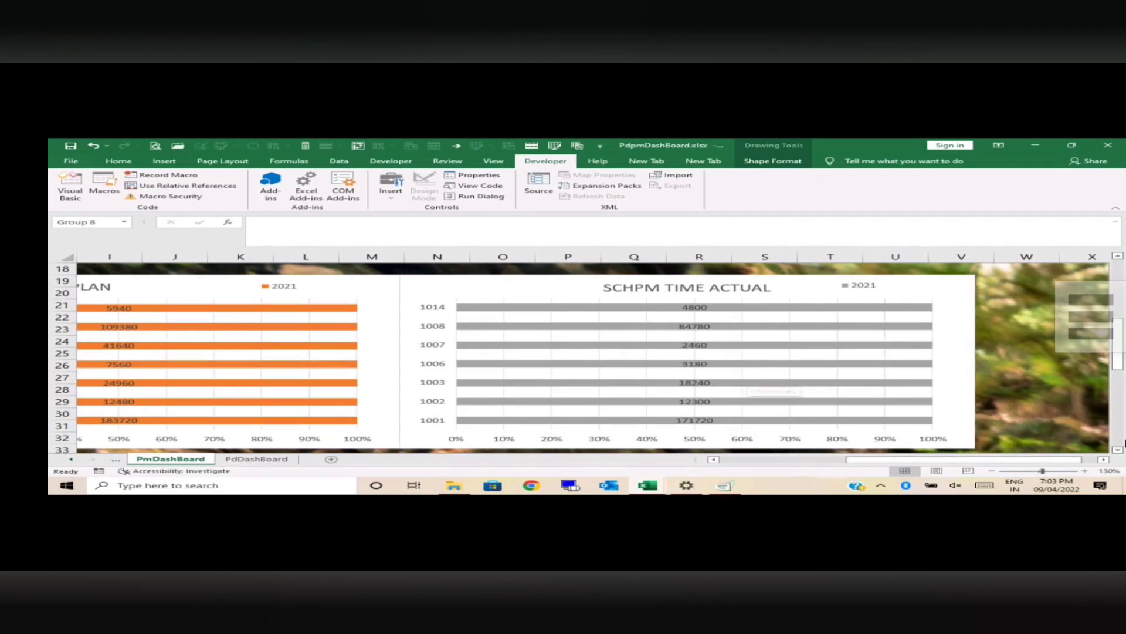
pyautogui.moveTo(1007, 461); pyautogui.dragTo(845, 469)
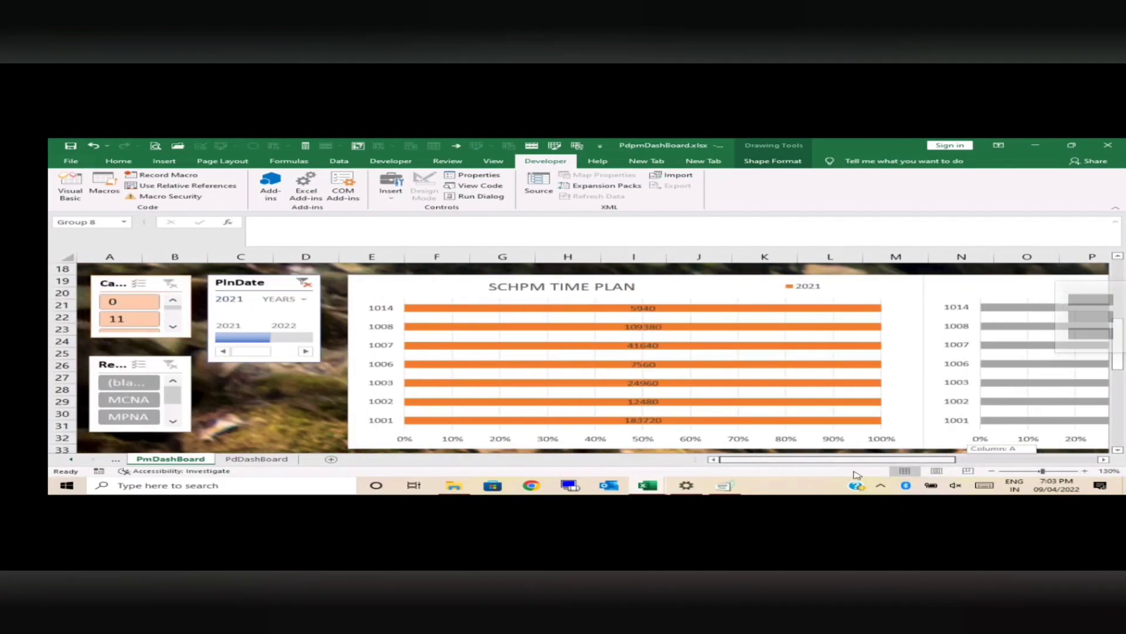
# Step: Filter the GAP ANALYSIS FOR SCHPM chart by MPNA, ND and RCRT in turn, and clear that slicer's filter
pyautogui.moveTo(1120, 335); pyautogui.dragTo(1125, 395)
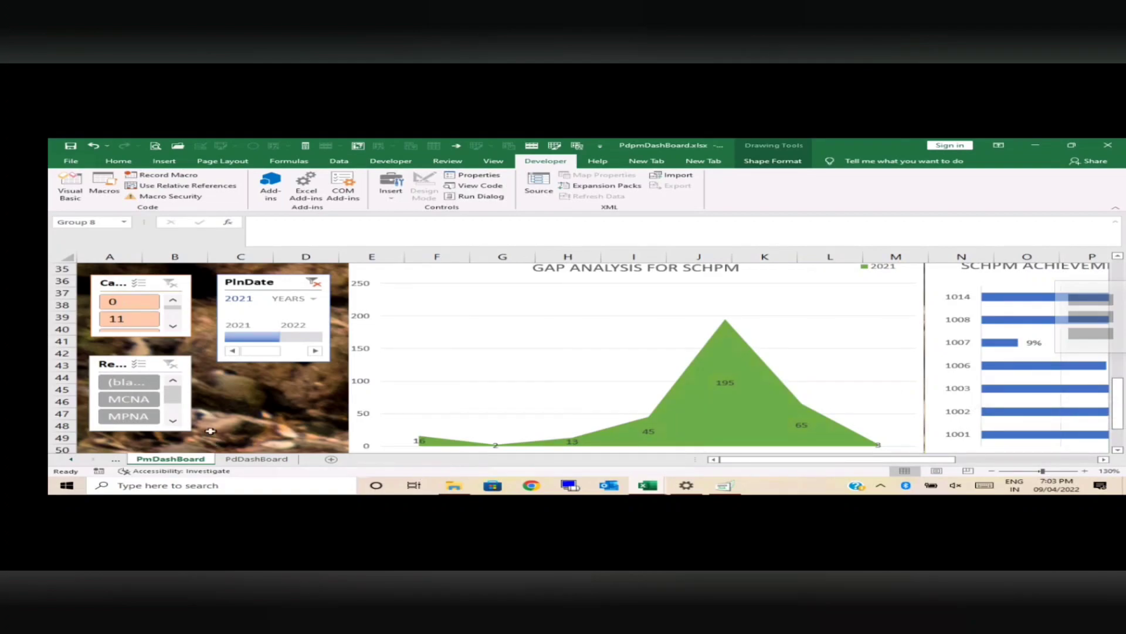
pyautogui.click(127, 415)
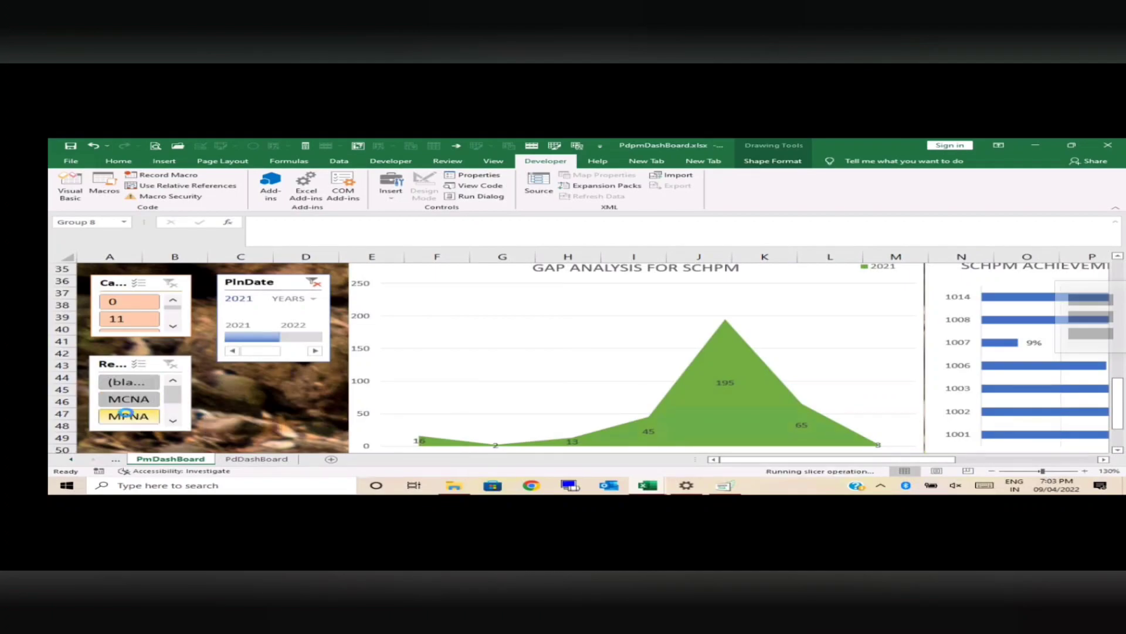
pyautogui.click(173, 422)
pyautogui.click(156, 418)
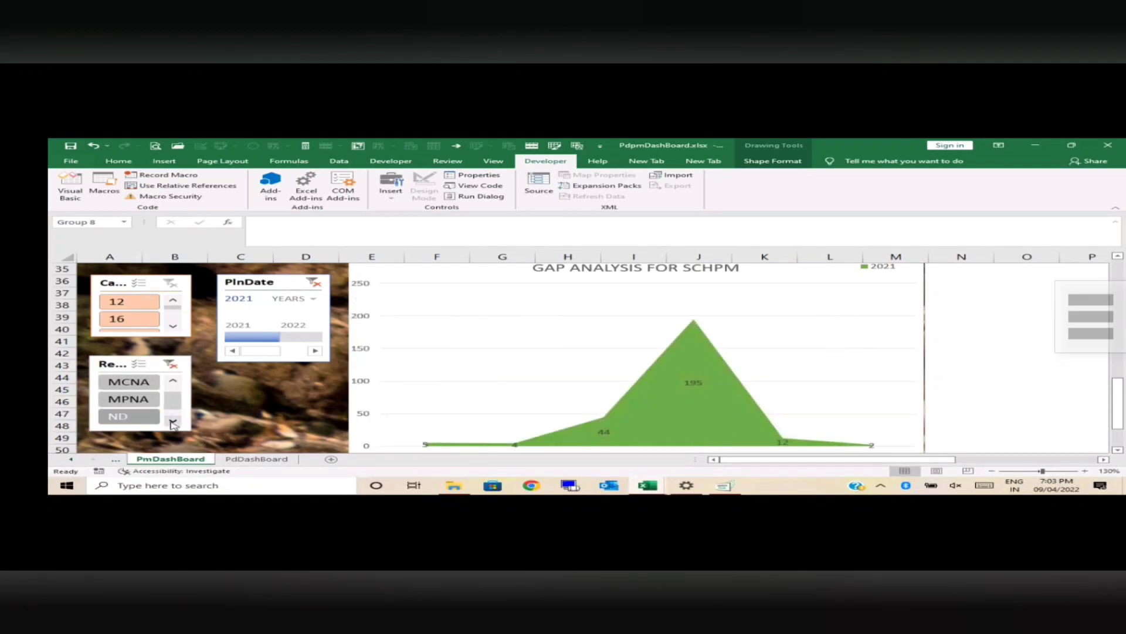
pyautogui.click(173, 422)
pyautogui.click(154, 417)
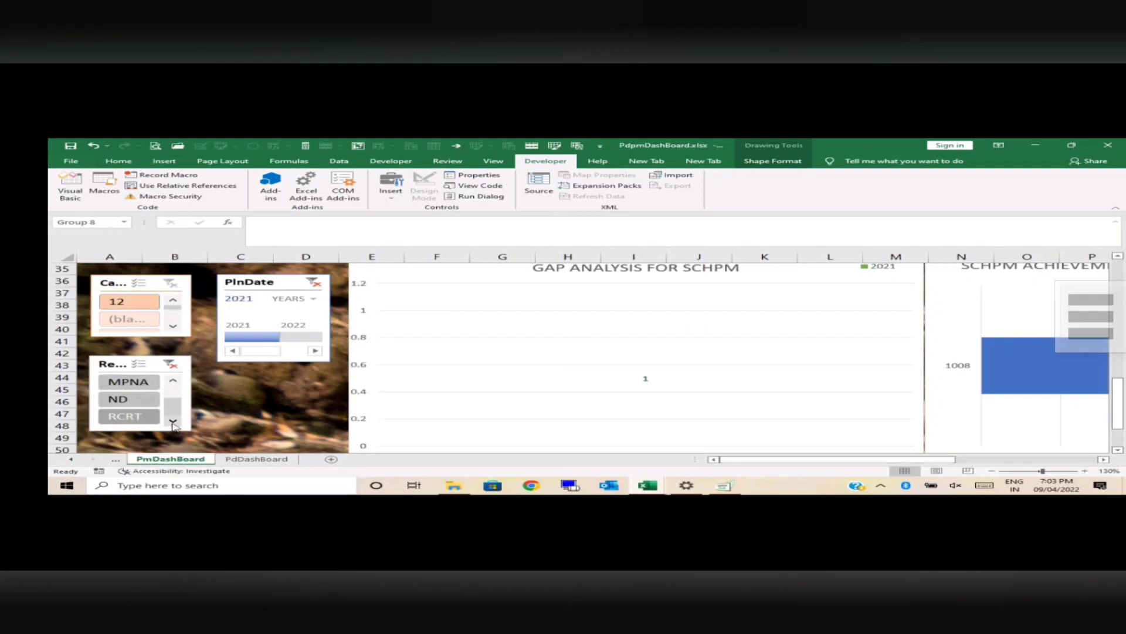
pyautogui.moveTo(173, 410); pyautogui.dragTo(173, 392)
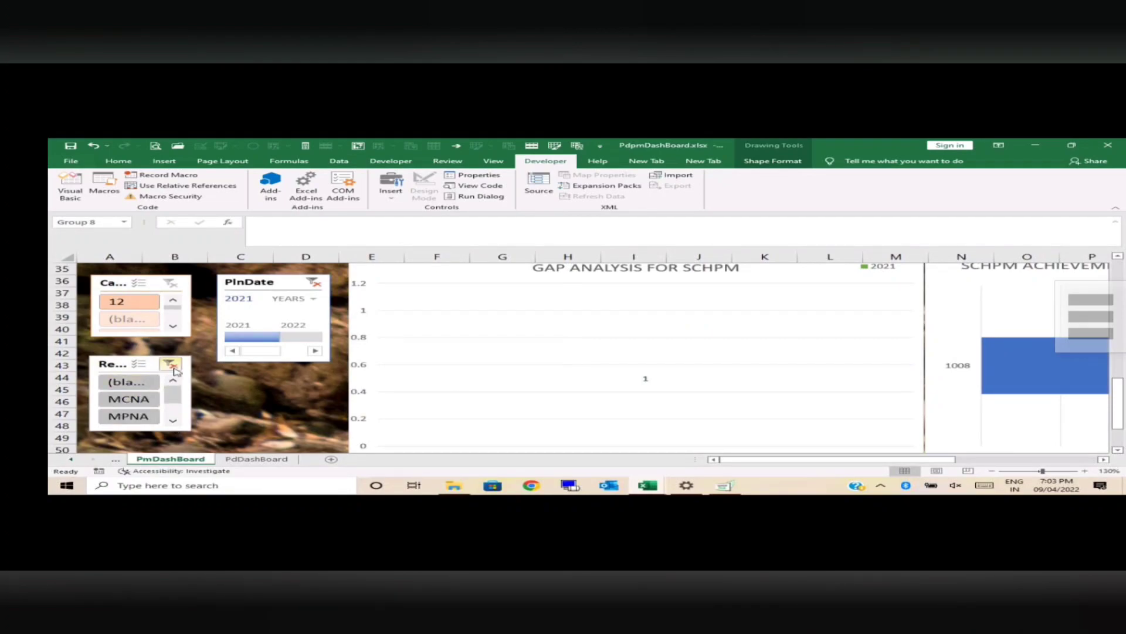
pyautogui.click(171, 364)
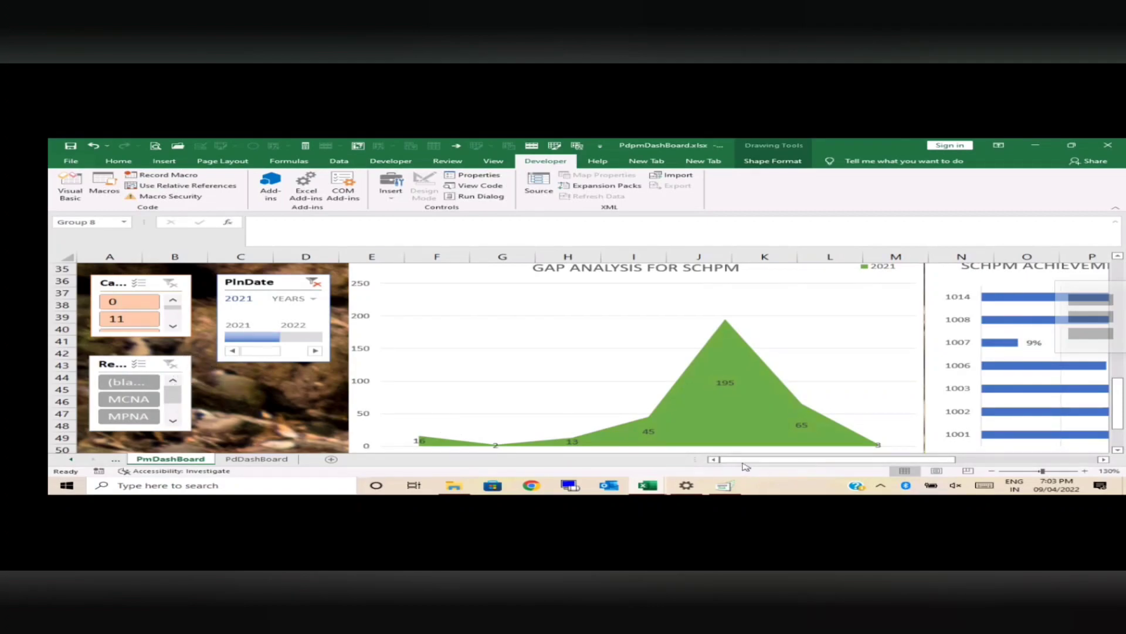
# Step: Examine the GAP ANALYSIS FOR SCHPM and SCHPM ACHIEVEMENT charts across the locations for 2021
pyautogui.moveTo(744, 463); pyautogui.dragTo(778, 469)
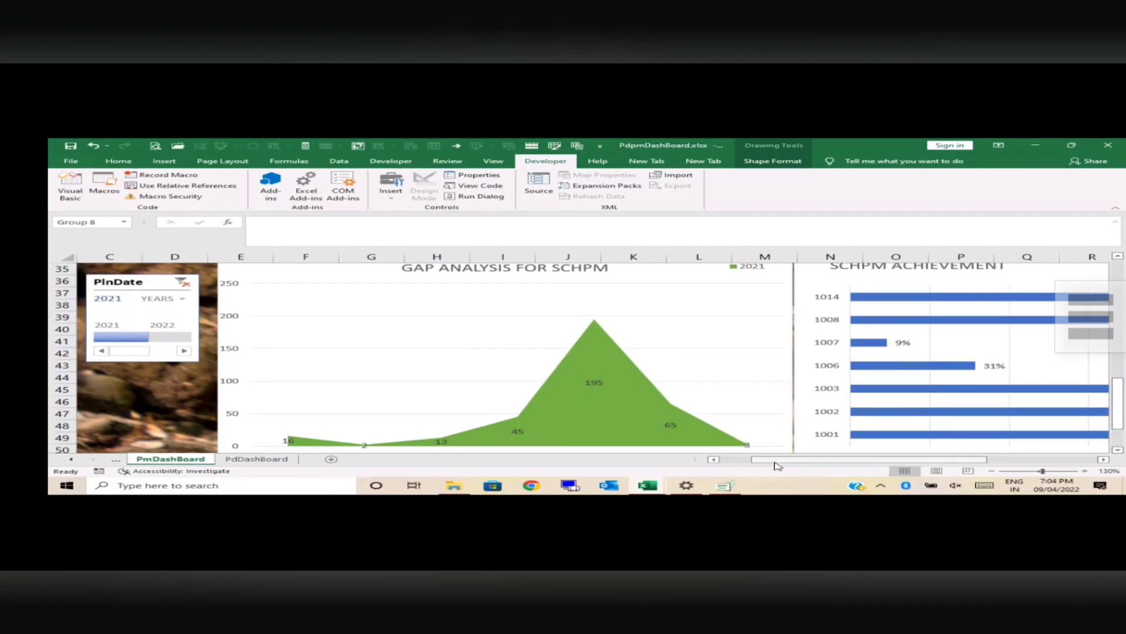
pyautogui.moveTo(777, 464)
pyautogui.mouseDown()
pyautogui.moveTo(843, 476)
pyautogui.moveTo(791, 470)
pyautogui.mouseUp()
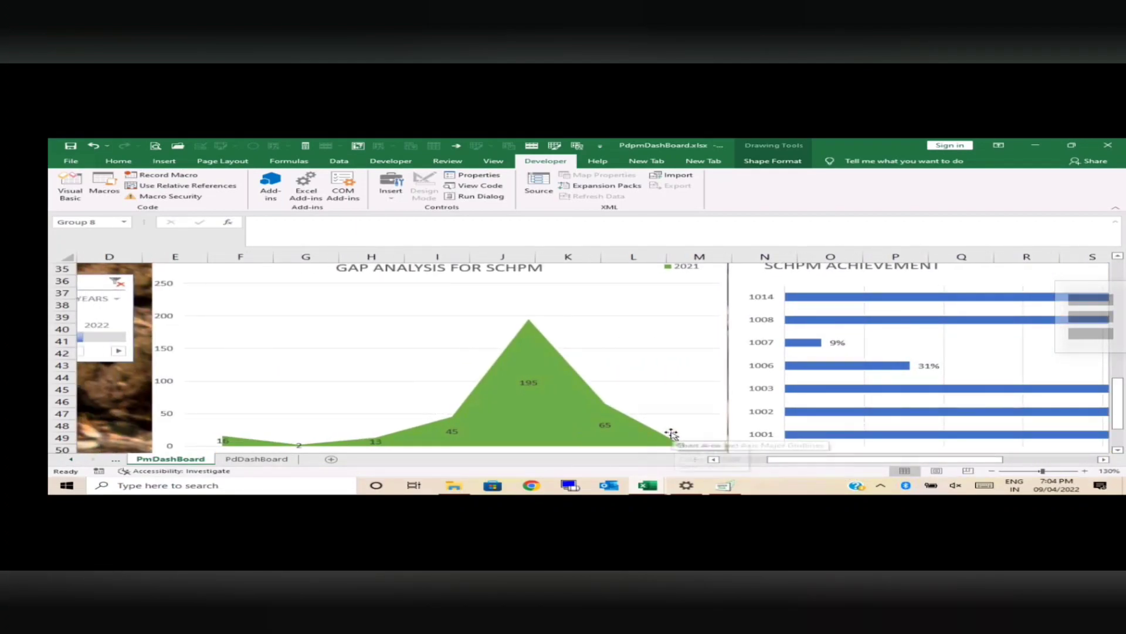
pyautogui.moveTo(1122, 382); pyautogui.dragTo(1122, 396)
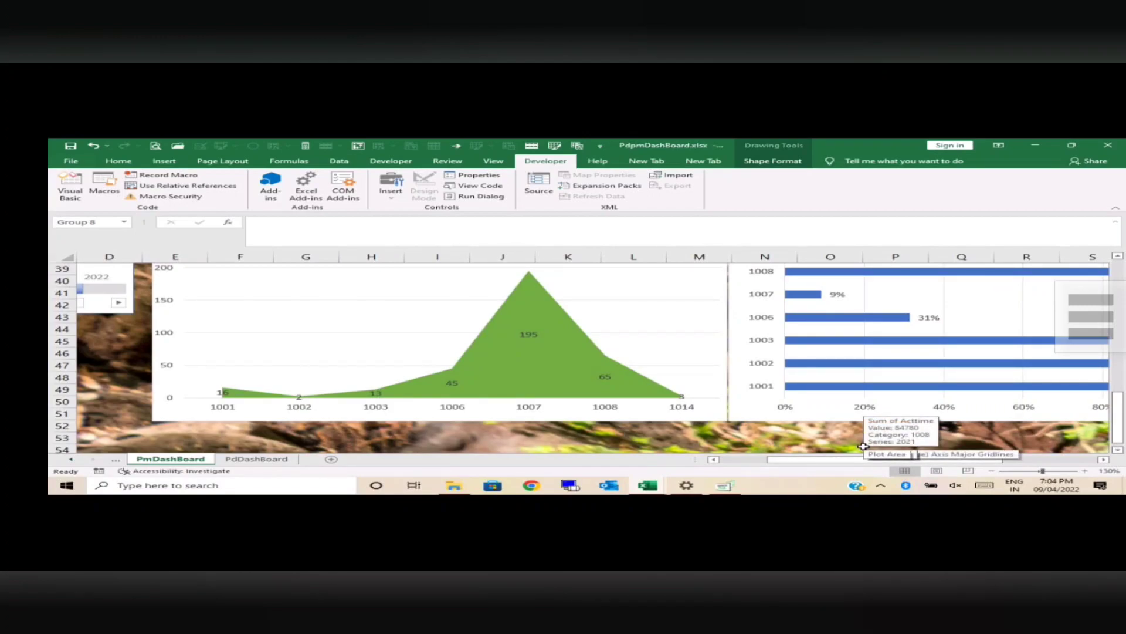
pyautogui.moveTo(1123, 412); pyautogui.dragTo(1125, 435)
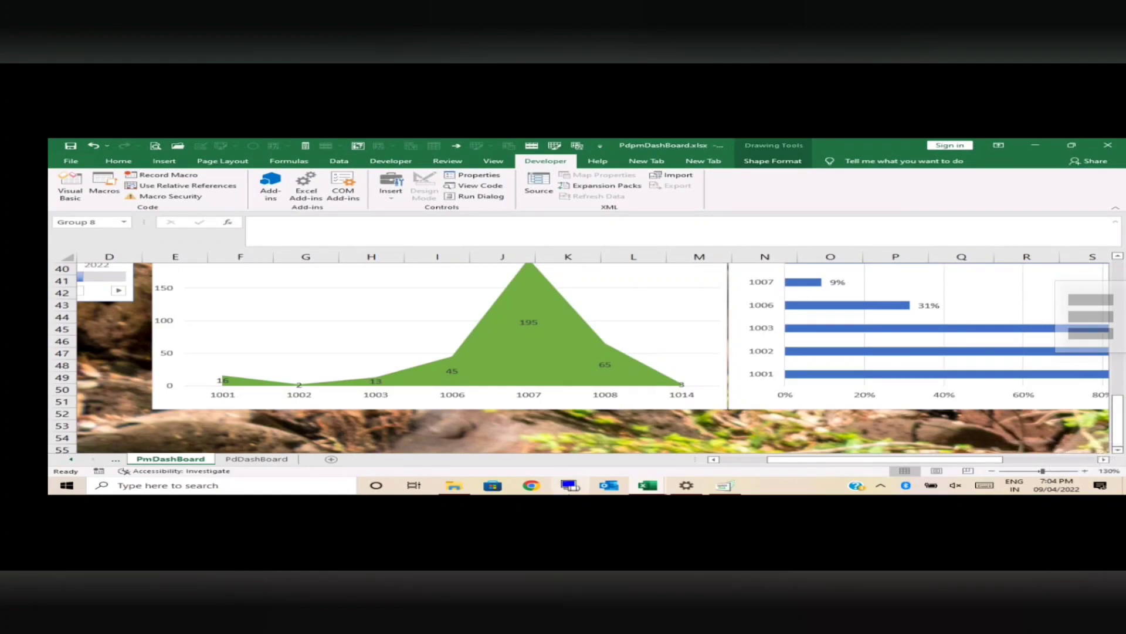
# Step: Display the PdDashBoard sheet and clear the Ob.By slicer filter beside the Abnormality Identified -PD chart
pyautogui.click(257, 459)
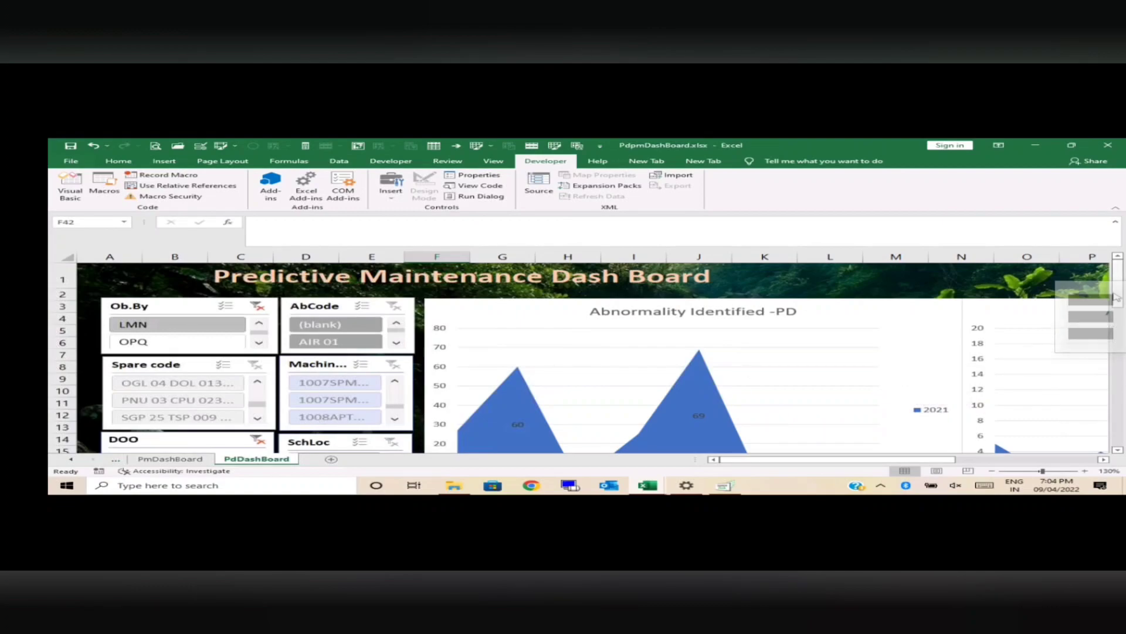
pyautogui.moveTo(1117, 298)
pyautogui.mouseDown()
pyautogui.moveTo(1121, 312)
pyautogui.moveTo(1120, 291)
pyautogui.mouseUp()
pyautogui.click(256, 306)
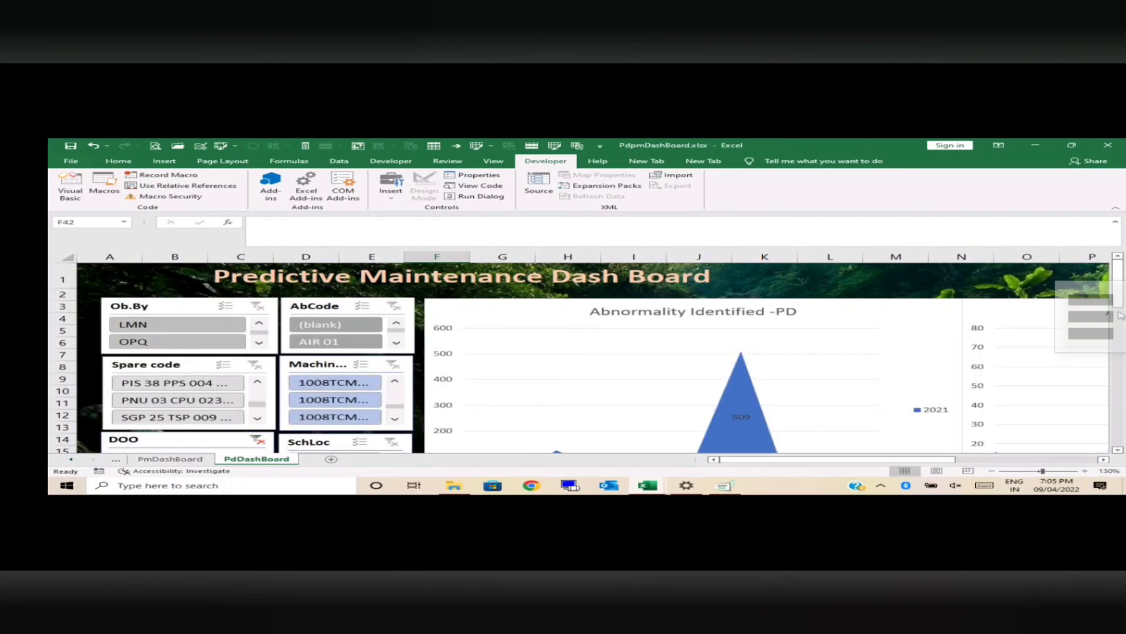
# Step: Examine the Abnormality Identified and Abnormality Code Identified PD charts for 2021 and compare their values at each location
pyautogui.scroll(-1, 1118, 305)
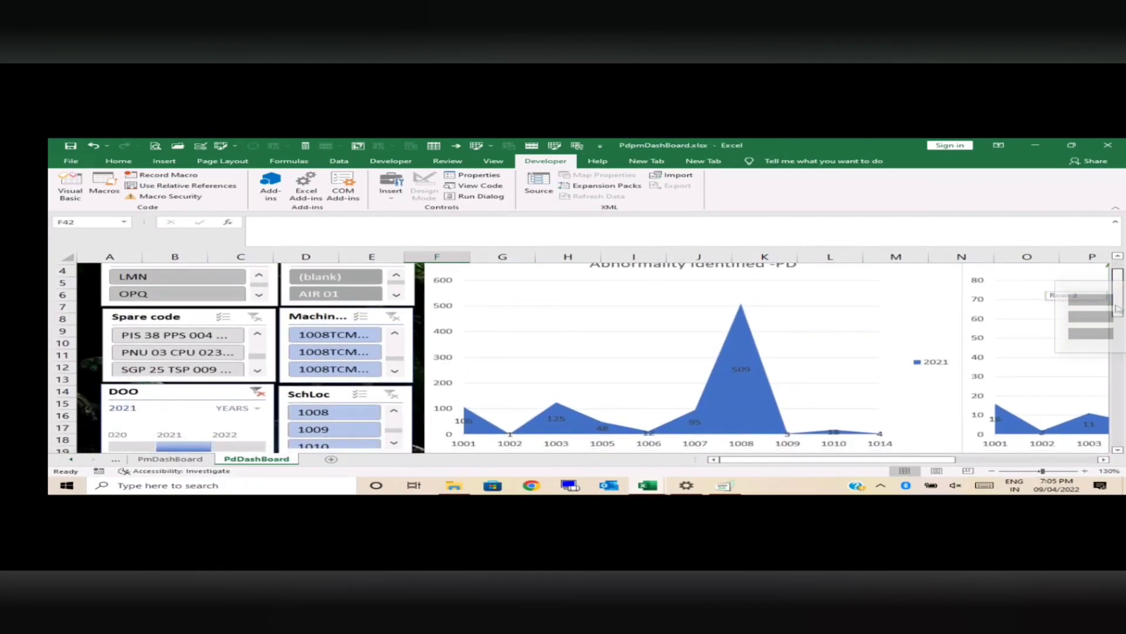
pyautogui.scroll(1, 1118, 309)
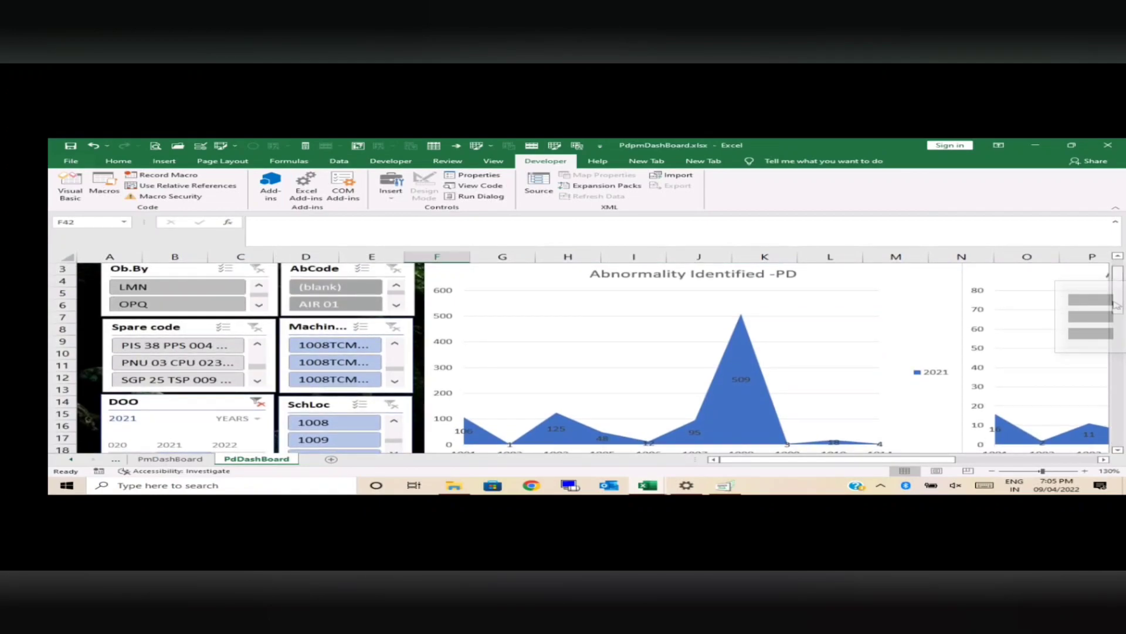
pyautogui.scroll(-1, 1118, 309)
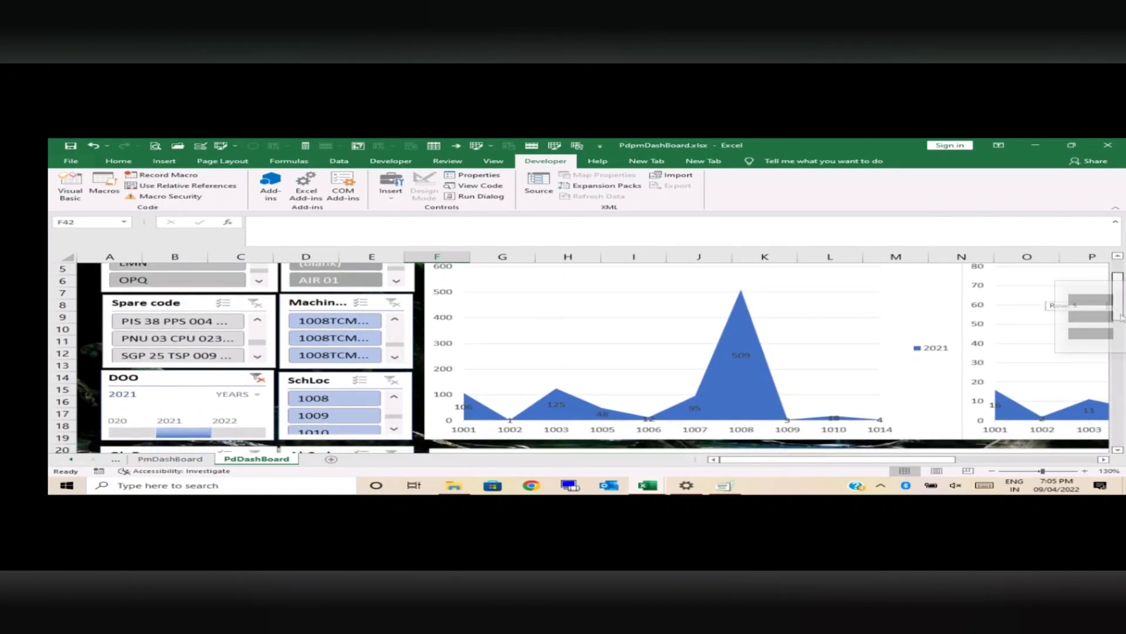
pyautogui.scroll(-1, 1121, 320)
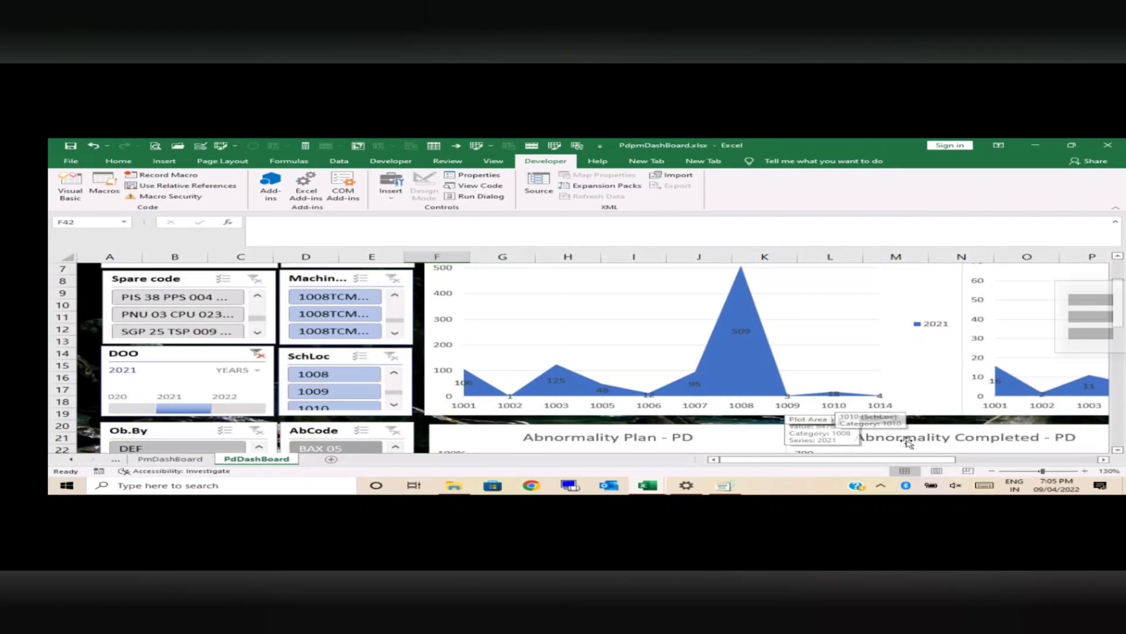
pyautogui.moveTo(871, 459); pyautogui.dragTo(959, 467)
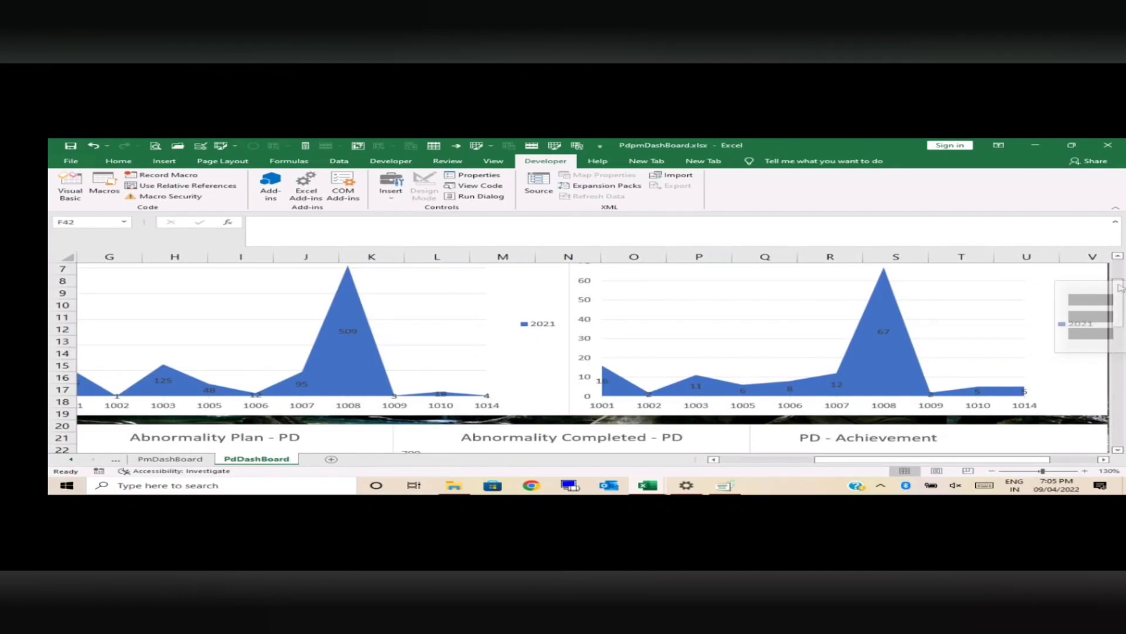
pyautogui.moveTo(1120, 286); pyautogui.dragTo(1117, 266)
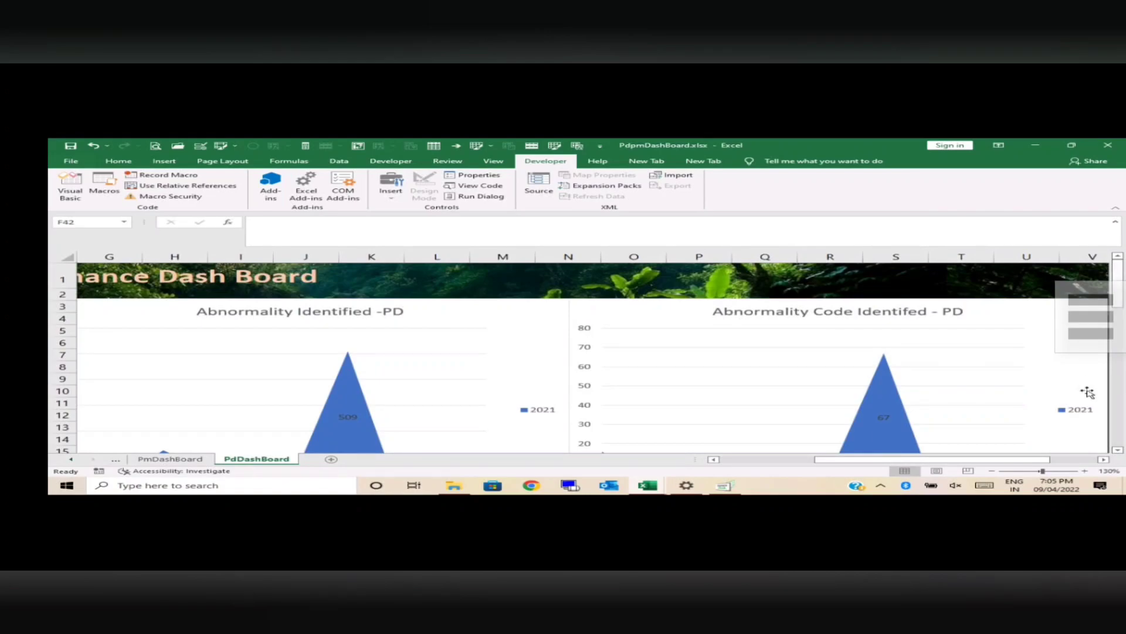
pyautogui.click(1086, 473)
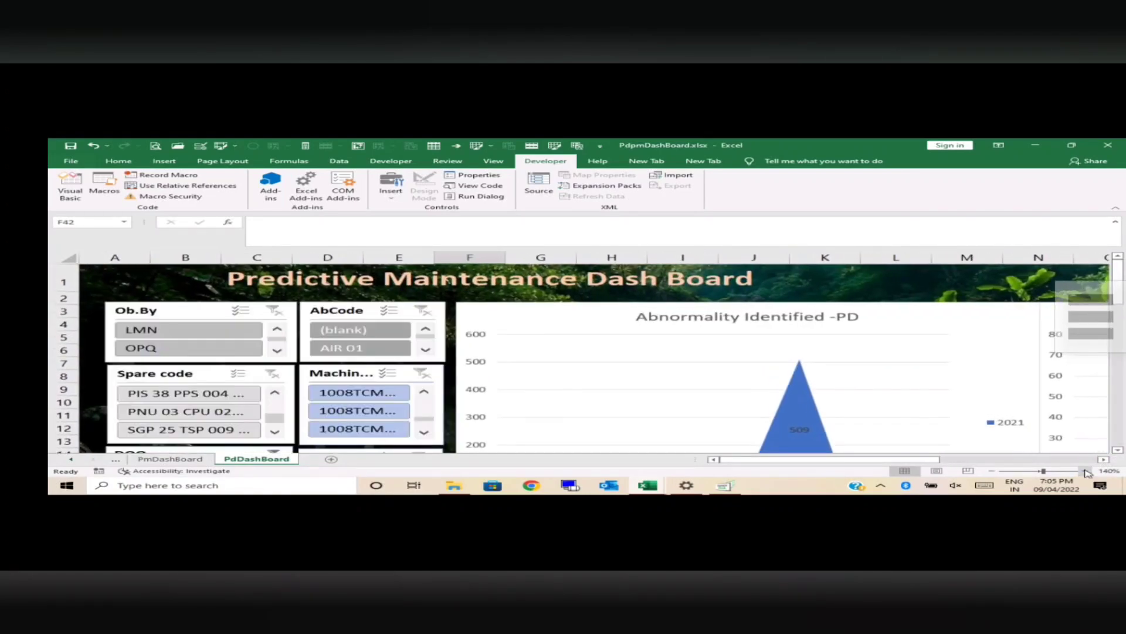
pyautogui.moveTo(930, 460); pyautogui.dragTo(1058, 465)
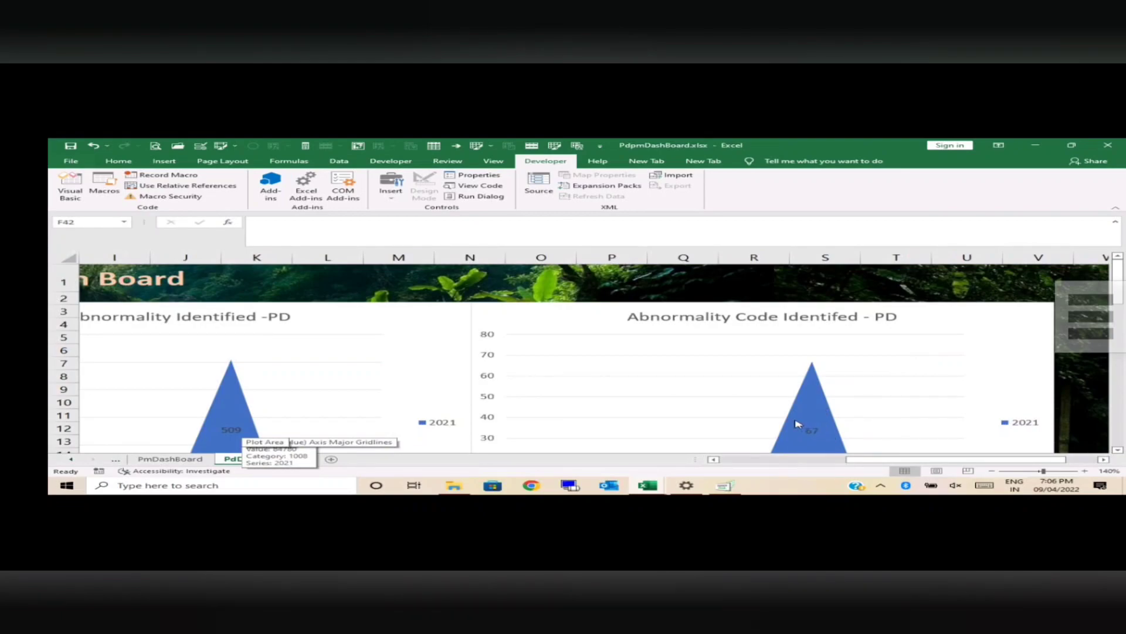
pyautogui.moveTo(784, 434)
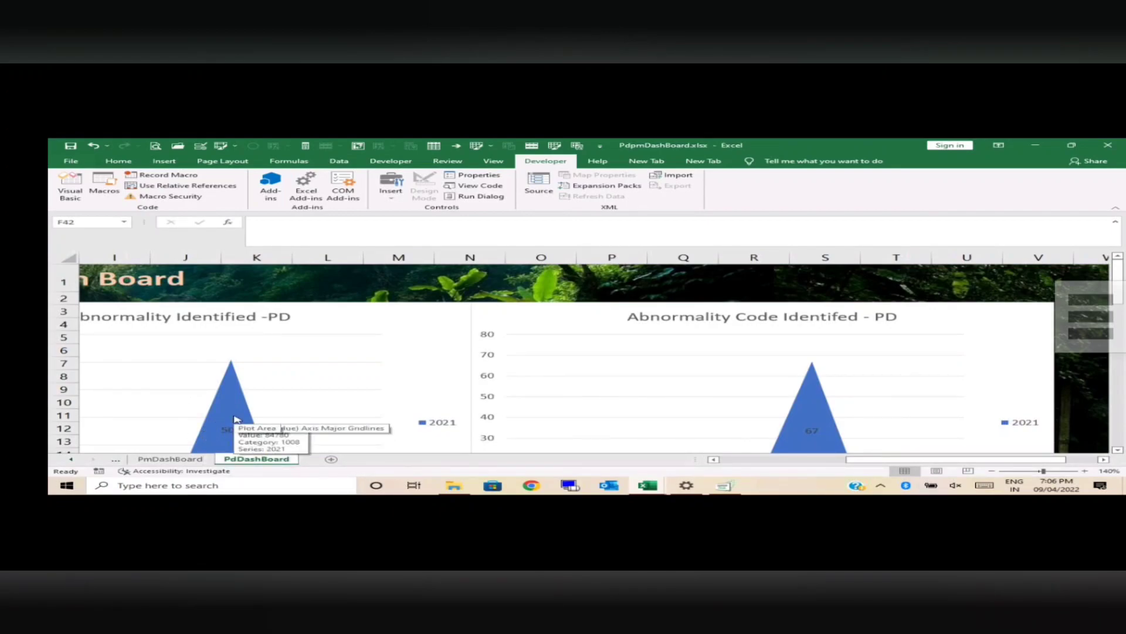
pyautogui.moveTo(1121, 280); pyautogui.dragTo(1124, 303)
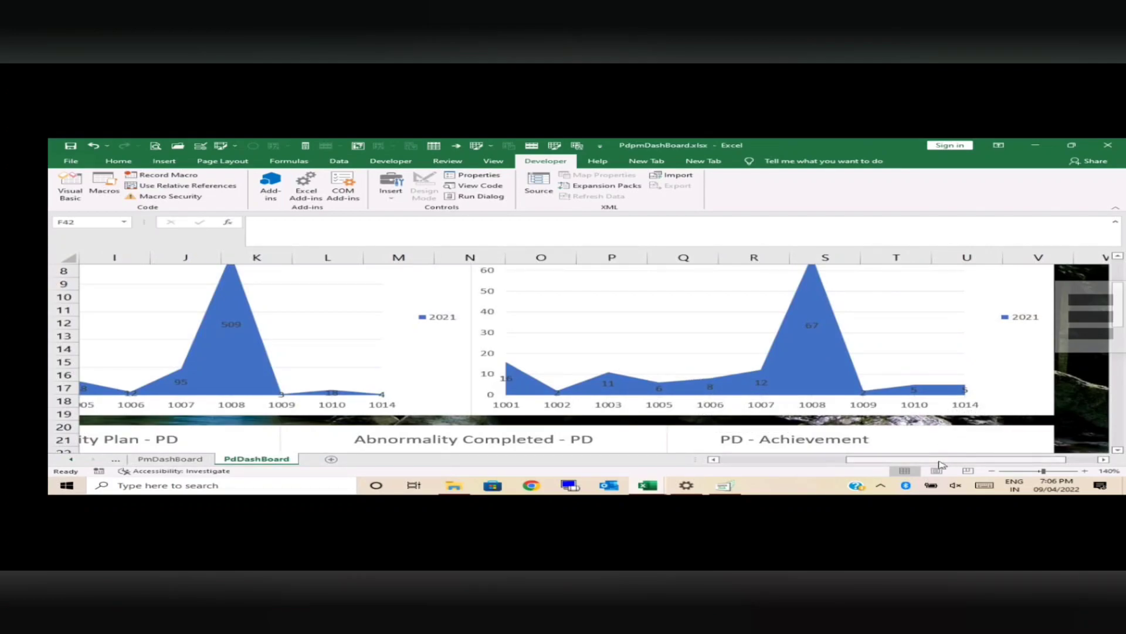
pyautogui.moveTo(940, 463); pyautogui.dragTo(888, 468)
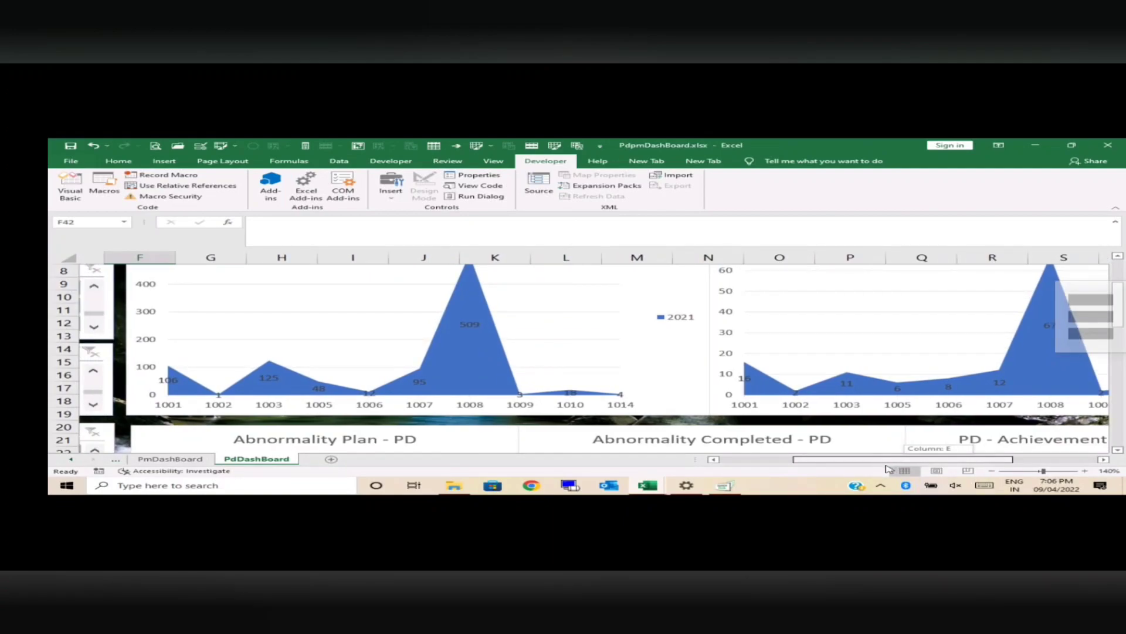
pyautogui.moveTo(889, 467); pyautogui.dragTo(895, 467)
# Step: Review the Abnormality Plan, Abnormality Completed and PD - Achievement charts on the predictive maintenance dashboard
pyautogui.moveTo(1116, 315); pyautogui.dragTo(1125, 353)
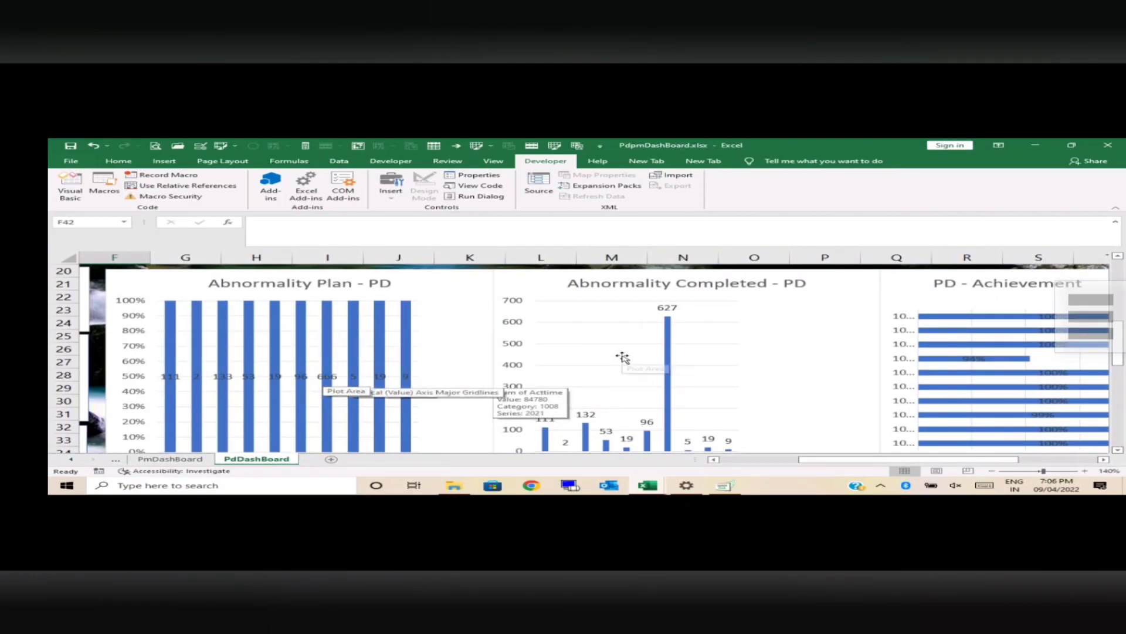
pyautogui.moveTo(841, 463); pyautogui.dragTo(903, 468)
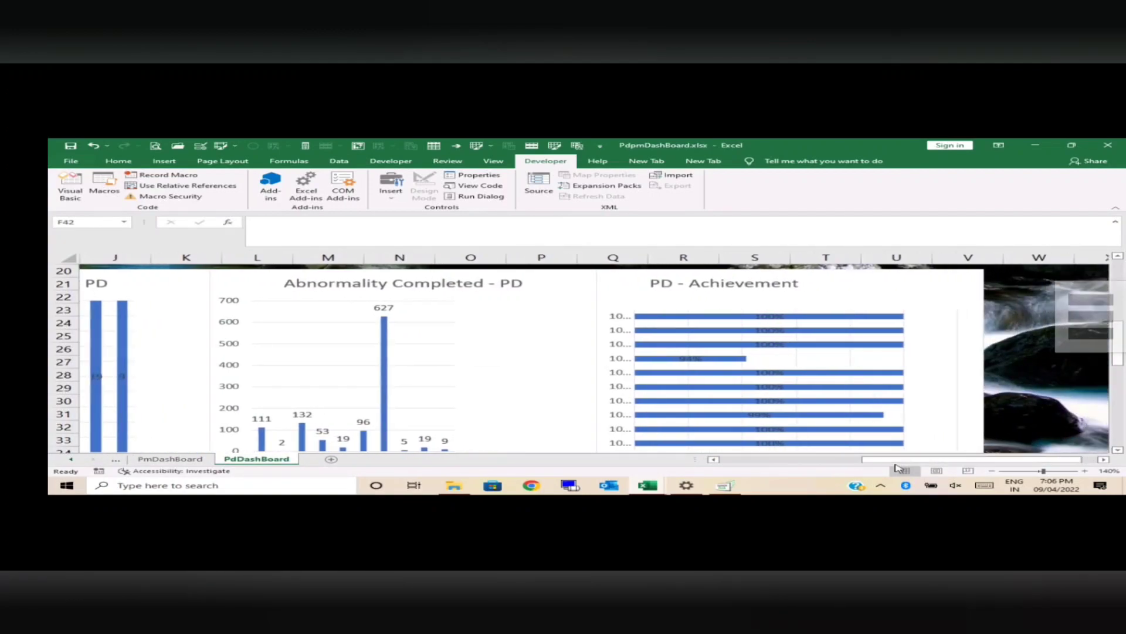
pyautogui.click(992, 470)
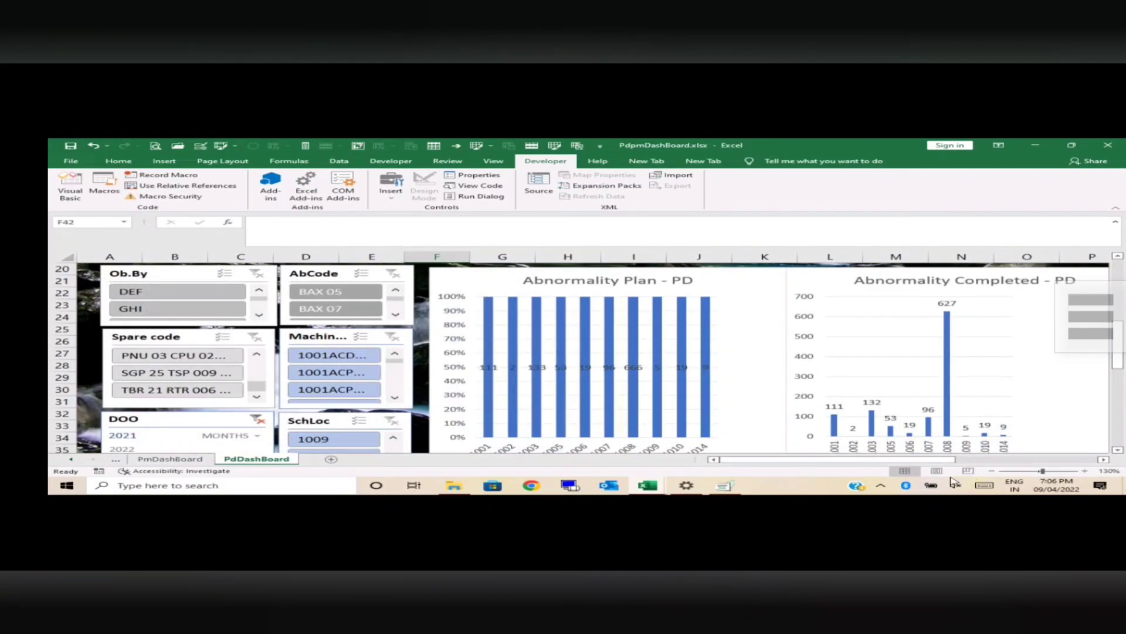
# Step: Widen the grouped row of abnormality and achievement PD charts and delete the stray duplicate of the PD - Achievement chart
pyautogui.moveTo(907, 464); pyautogui.dragTo(1007, 468)
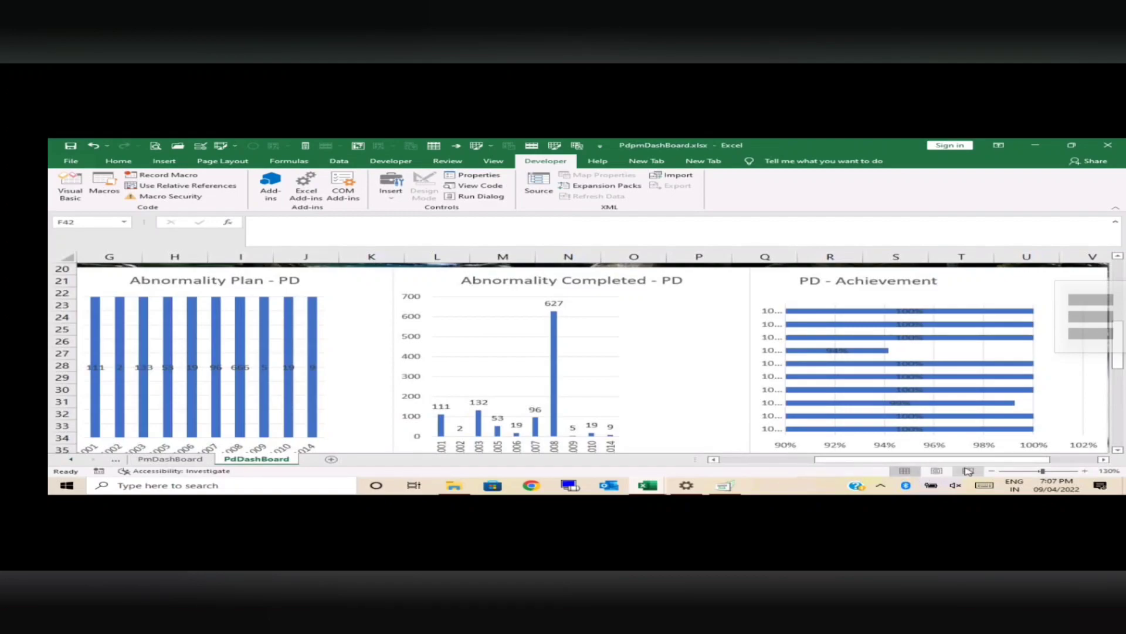
pyautogui.click(991, 471)
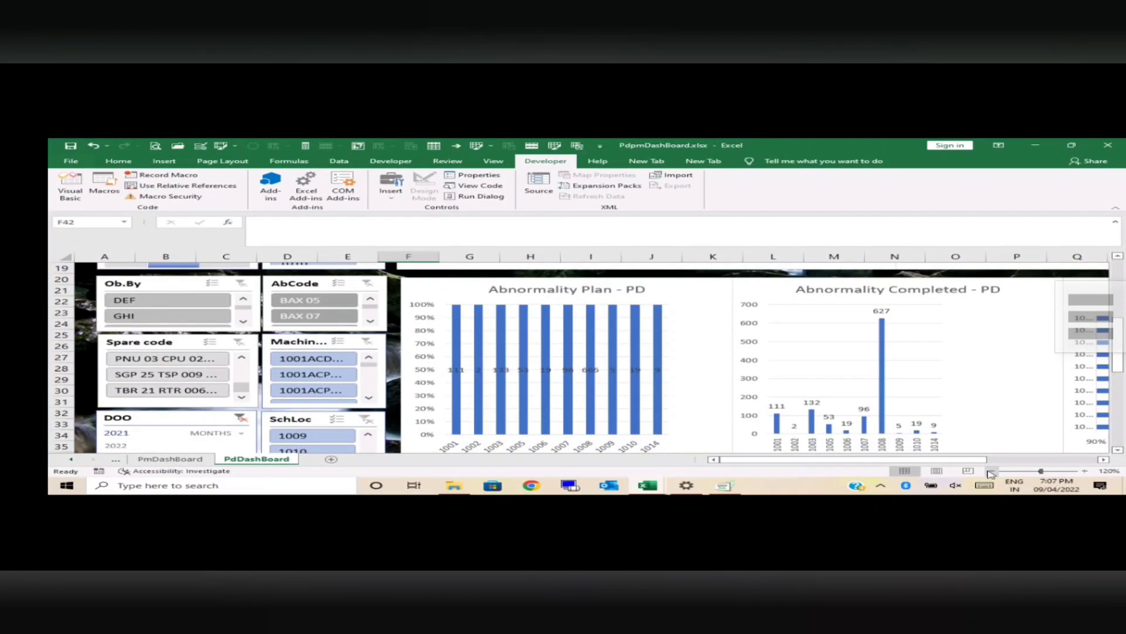
pyautogui.click(991, 471)
pyautogui.moveTo(977, 460); pyautogui.dragTo(1074, 466)
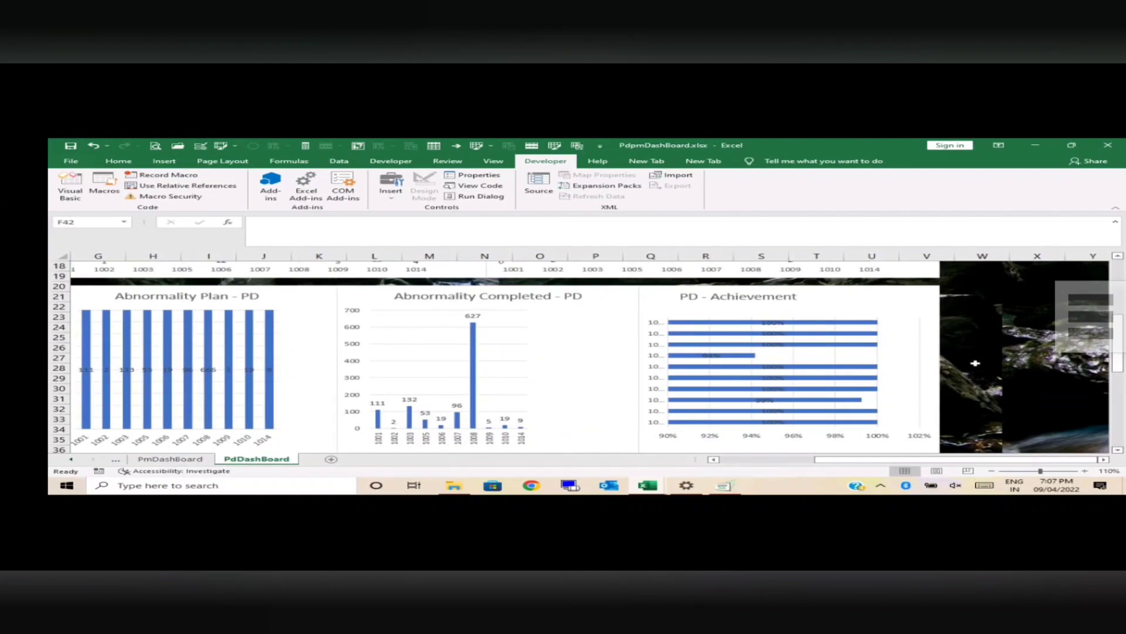
pyautogui.click(838, 290)
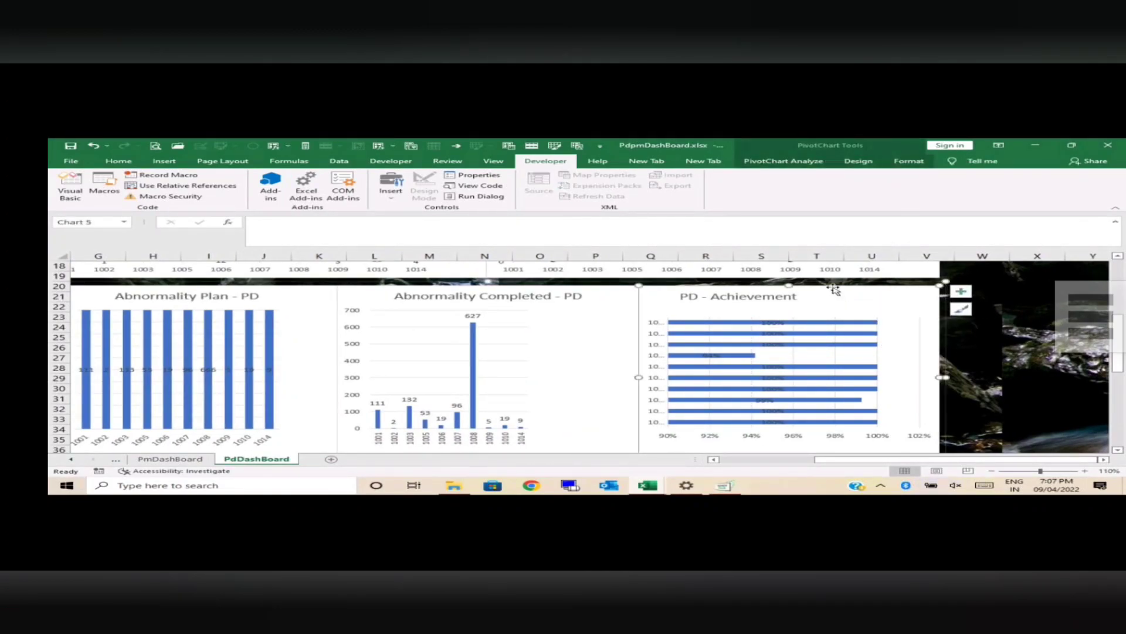
pyautogui.moveTo(834, 289); pyautogui.dragTo(866, 290)
pyautogui.click(991, 292)
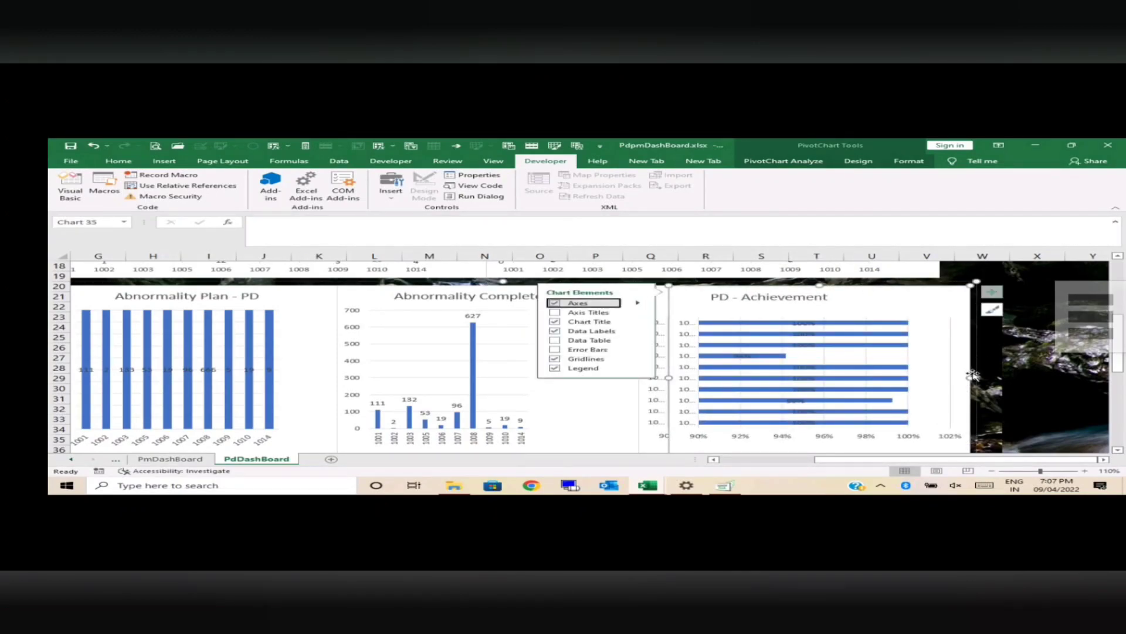
pyautogui.moveTo(975, 377); pyautogui.dragTo(1037, 377)
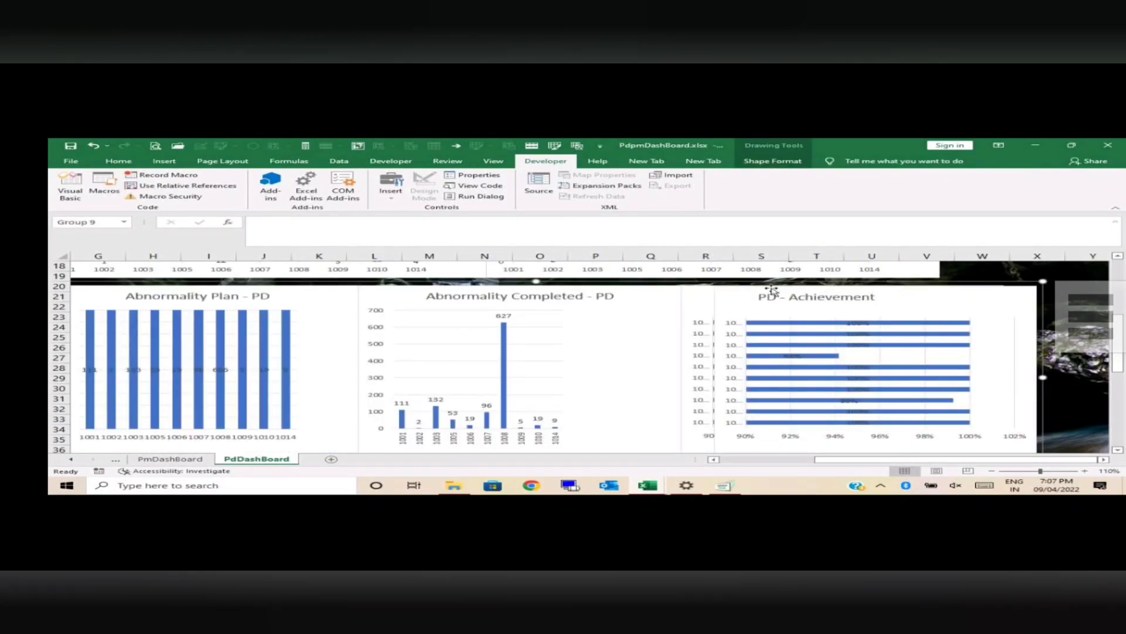
pyautogui.click(738, 291)
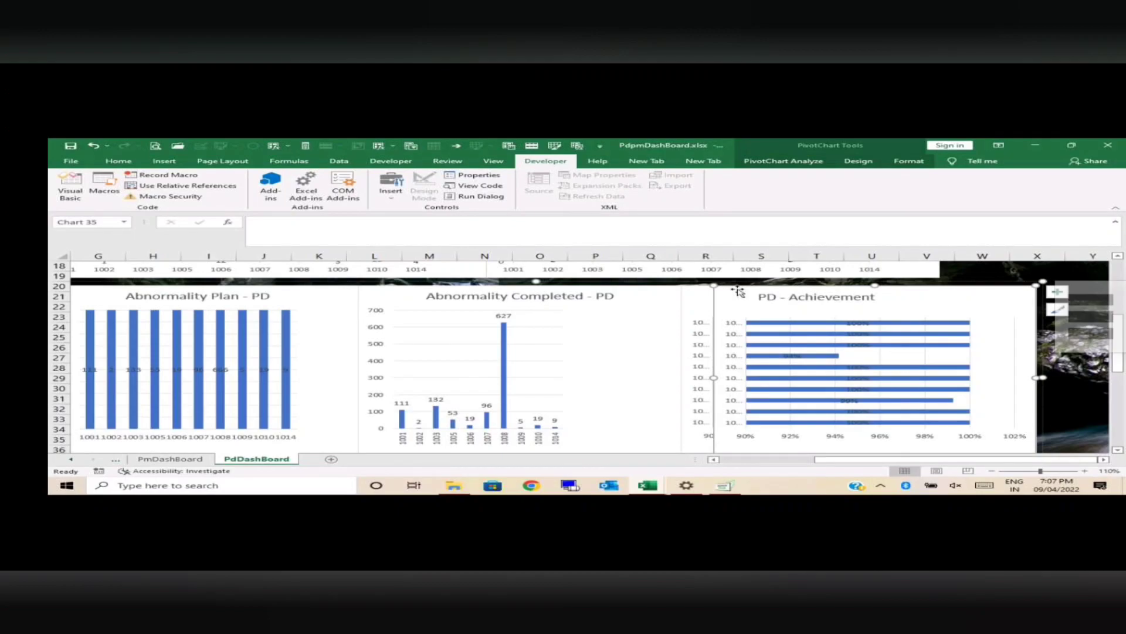
pyautogui.press('Delete')
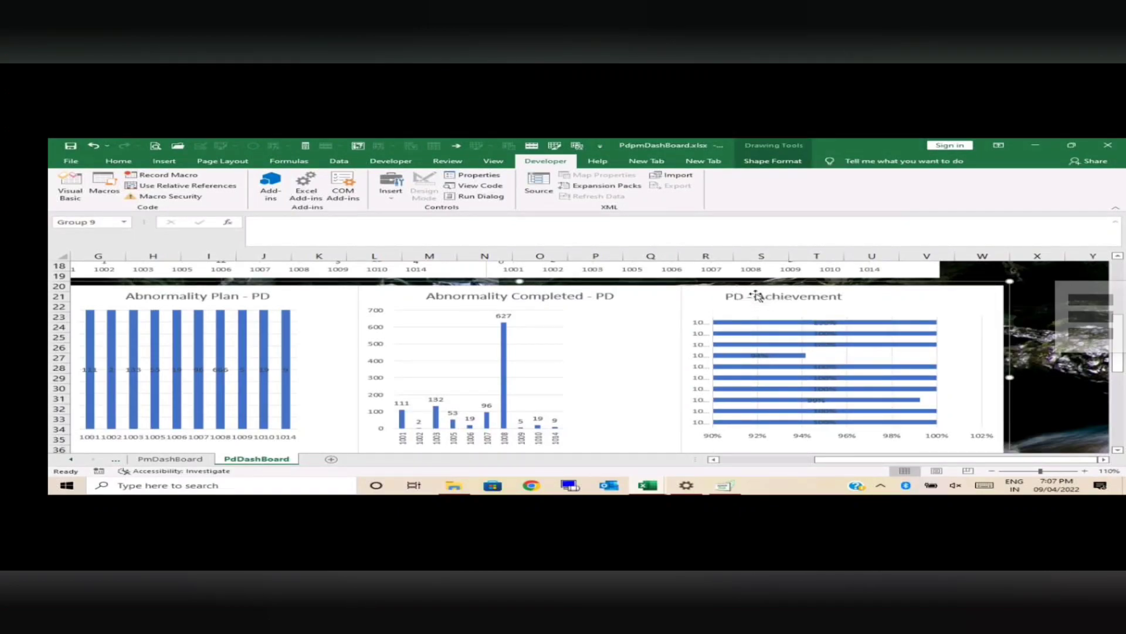
pyautogui.click(754, 290)
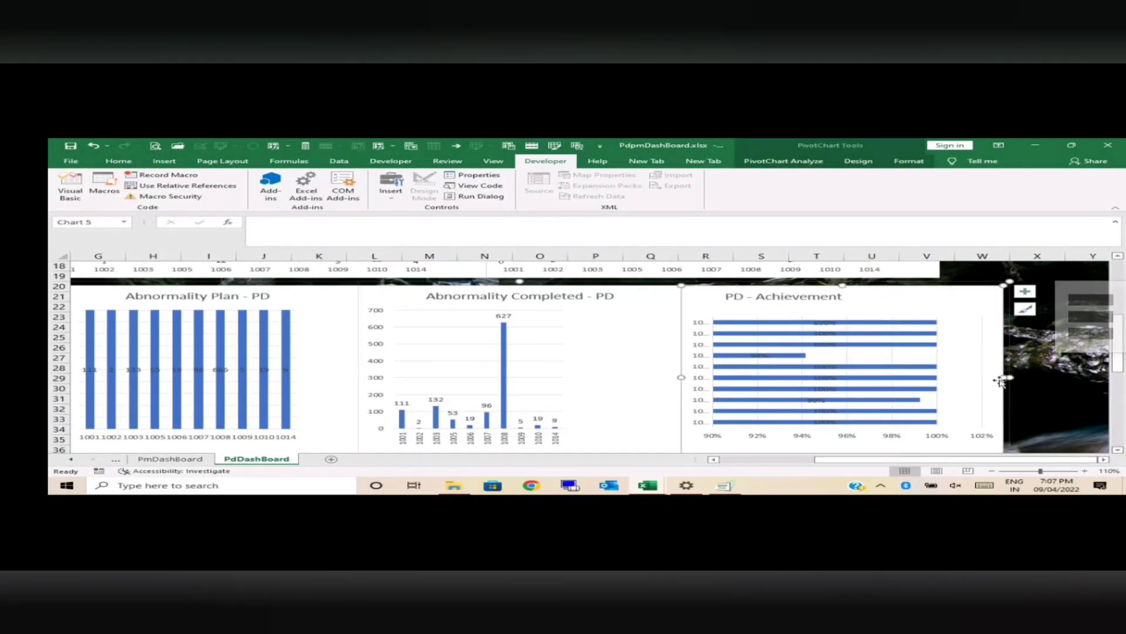
pyautogui.moveTo(1004, 379); pyautogui.dragTo(1067, 380)
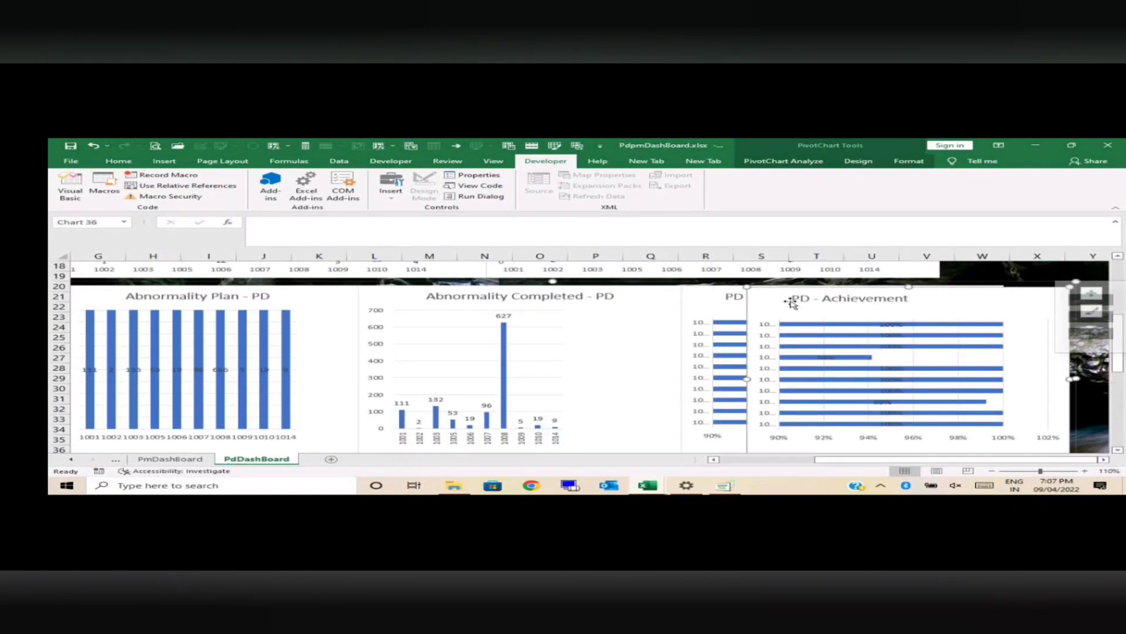
pyautogui.hotkey('ctrl', 'z')
# Step: Nudge the title of the PD - Achievement chart and ungroup the row of charts it belongs to
pyautogui.click(725, 291)
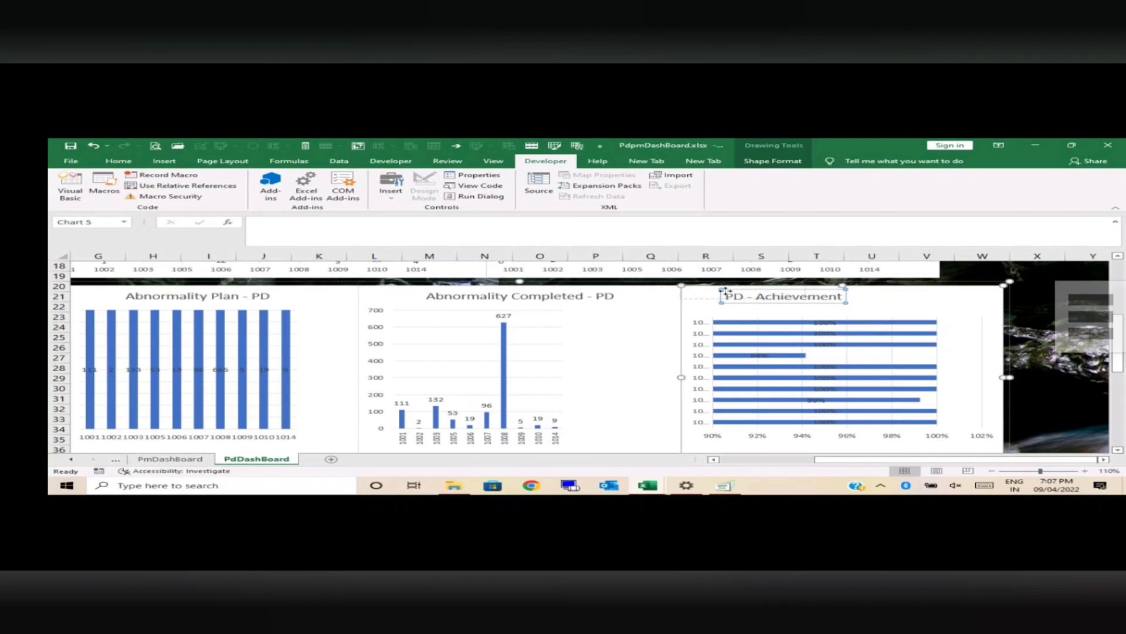
pyautogui.click(782, 304)
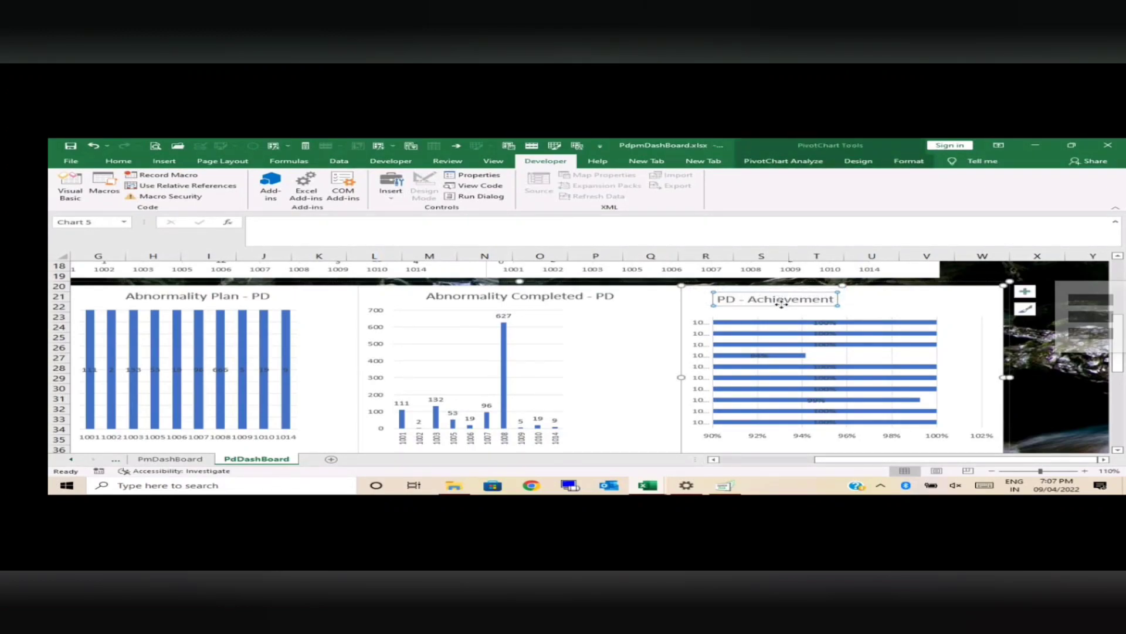
pyautogui.click(720, 288)
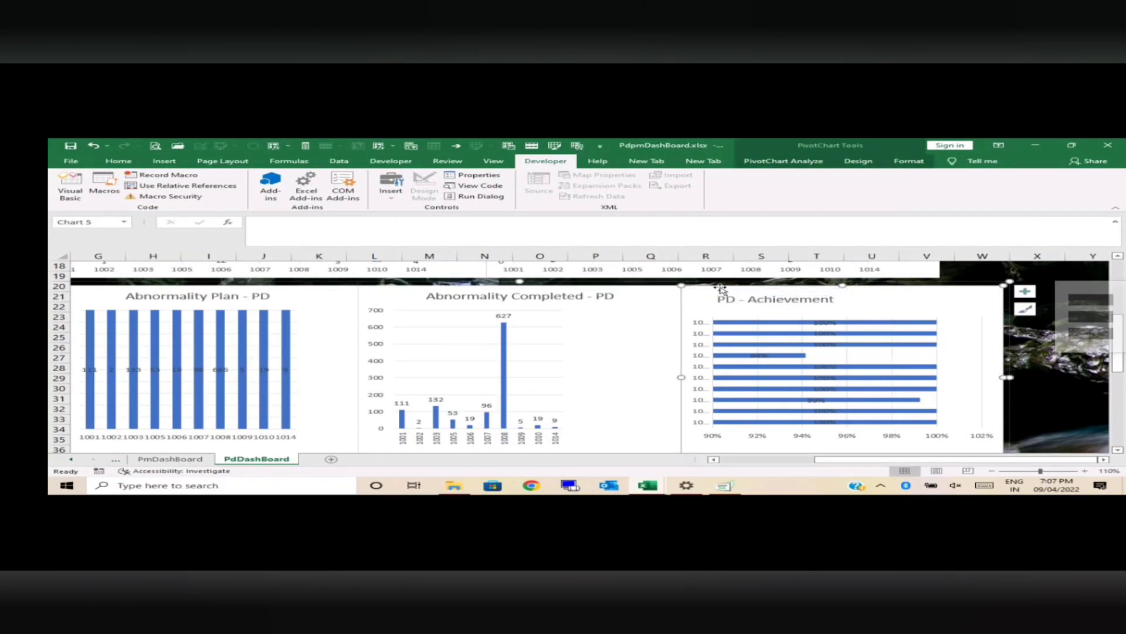
pyautogui.rightClick(721, 288)
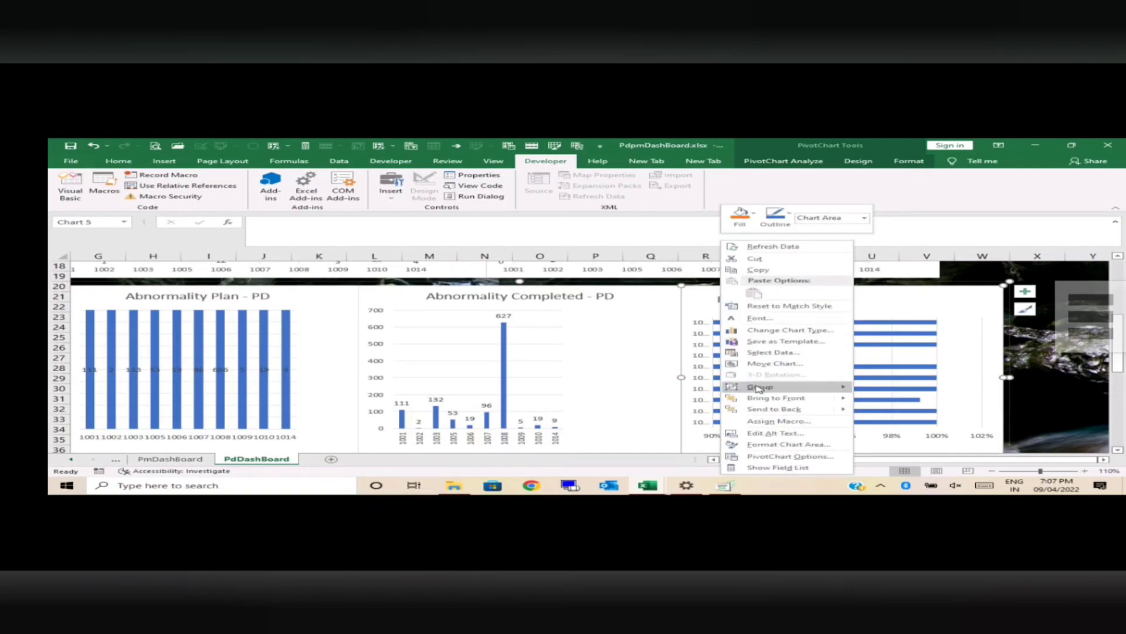
pyautogui.moveTo(760, 387)
pyautogui.click(887, 414)
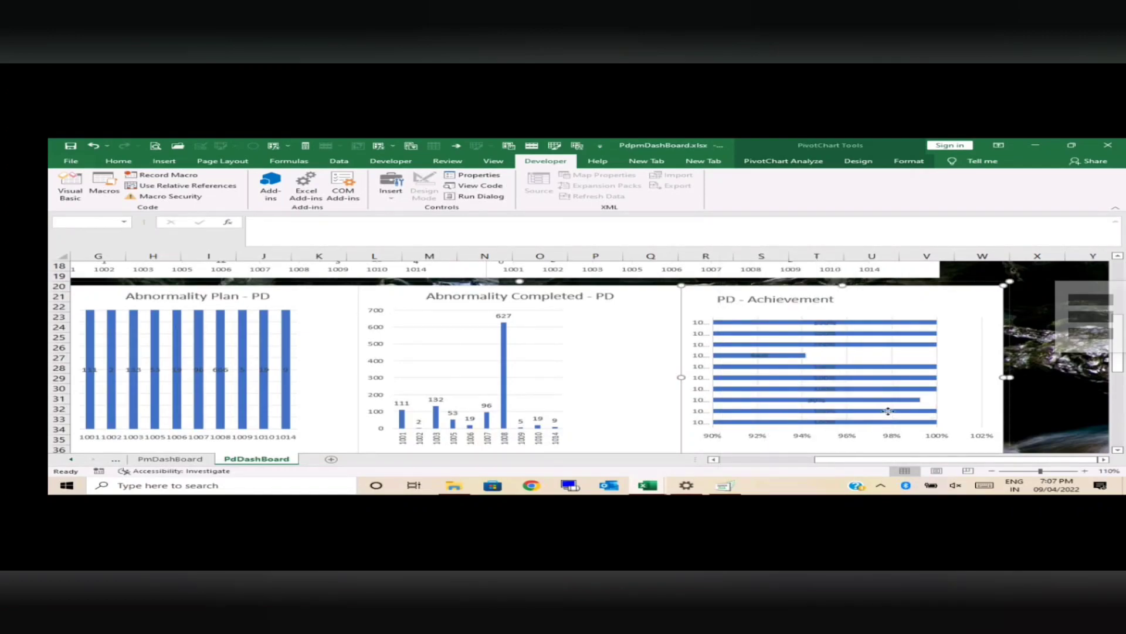
# Step: Shift the ungrouped PD - Achievement chart slightly away from its neighbour and widen it until its axis shows the full location codes
pyautogui.doubleClick(1041, 386)
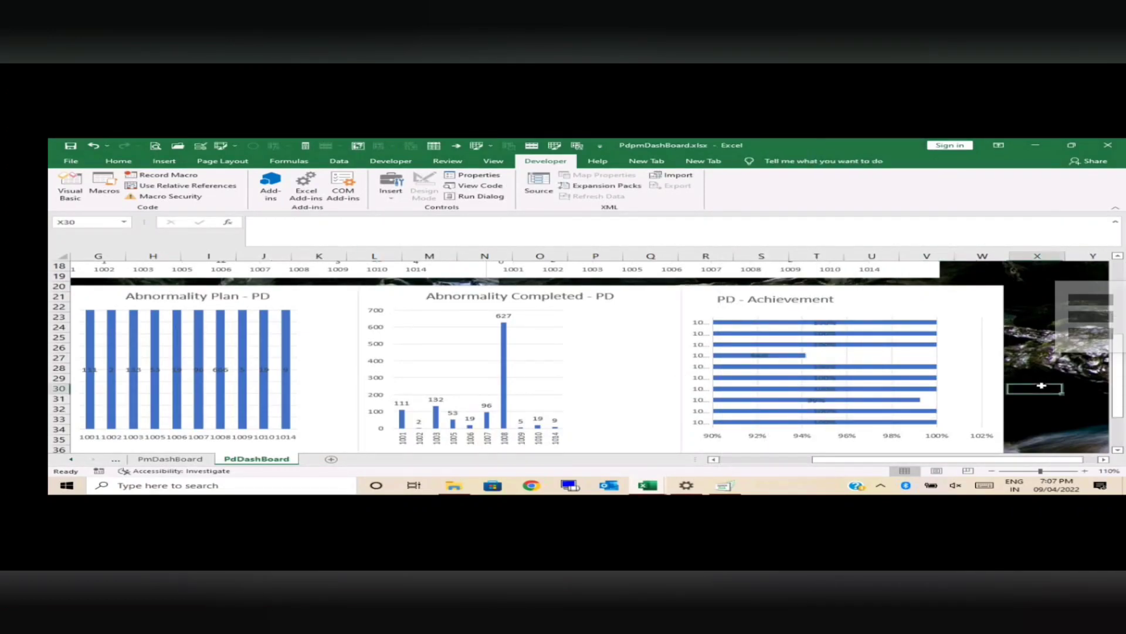
pyautogui.click(882, 288)
pyautogui.moveTo(880, 287); pyautogui.dragTo(885, 287)
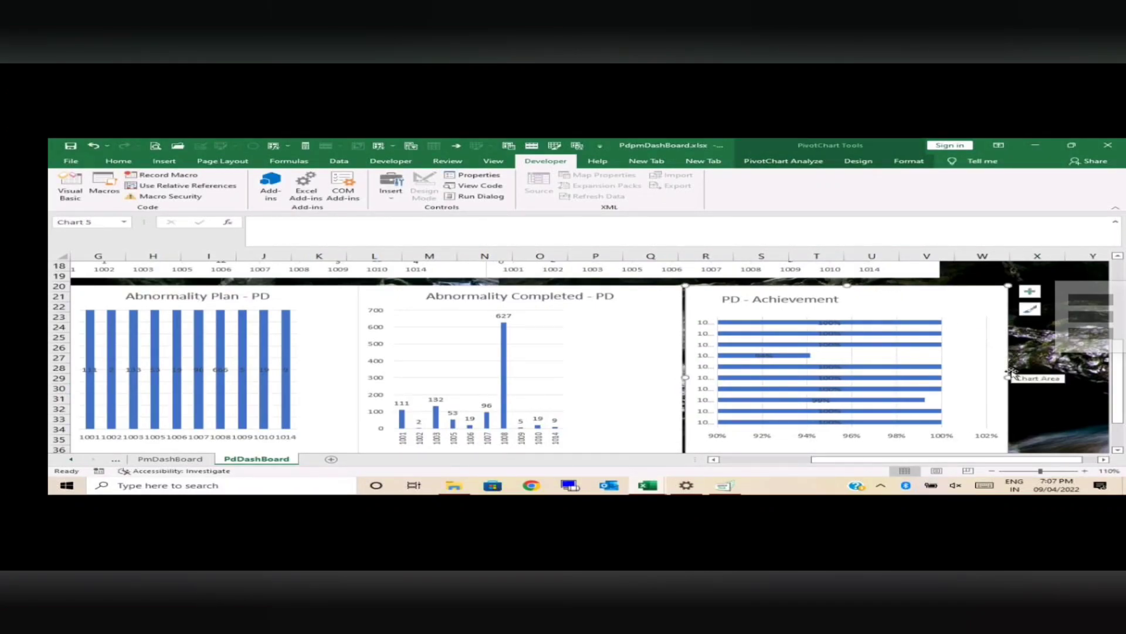
pyautogui.moveTo(1008, 376); pyautogui.dragTo(1063, 376)
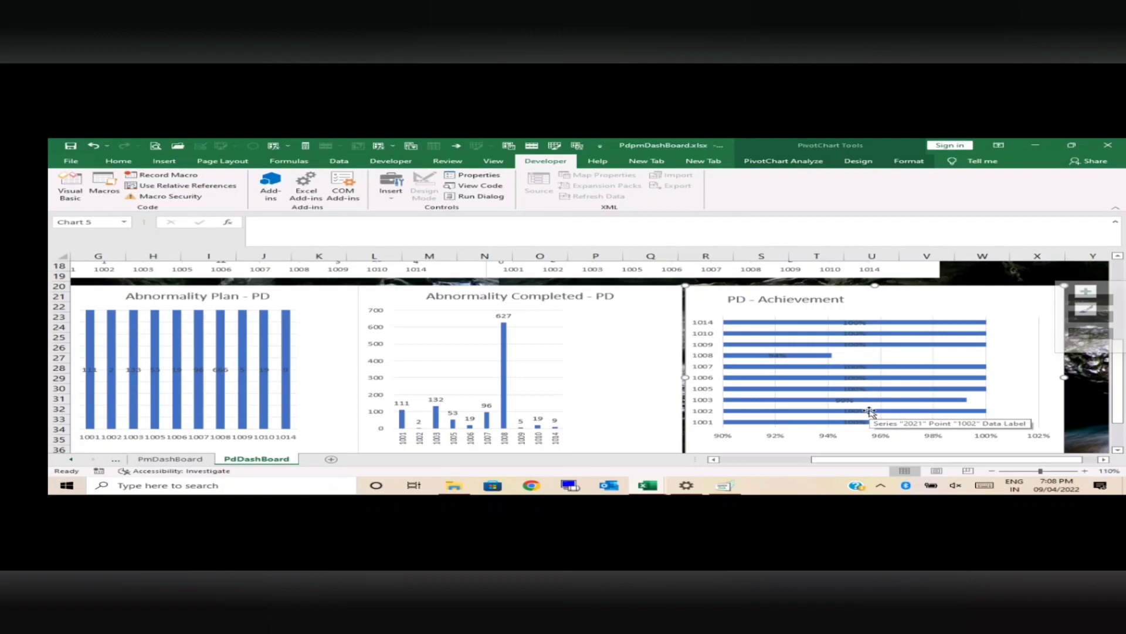
# Step: Examine the PD - Planned Time and PD - Actual Time charts across the locations for 2021
pyautogui.moveTo(954, 460); pyautogui.dragTo(837, 475)
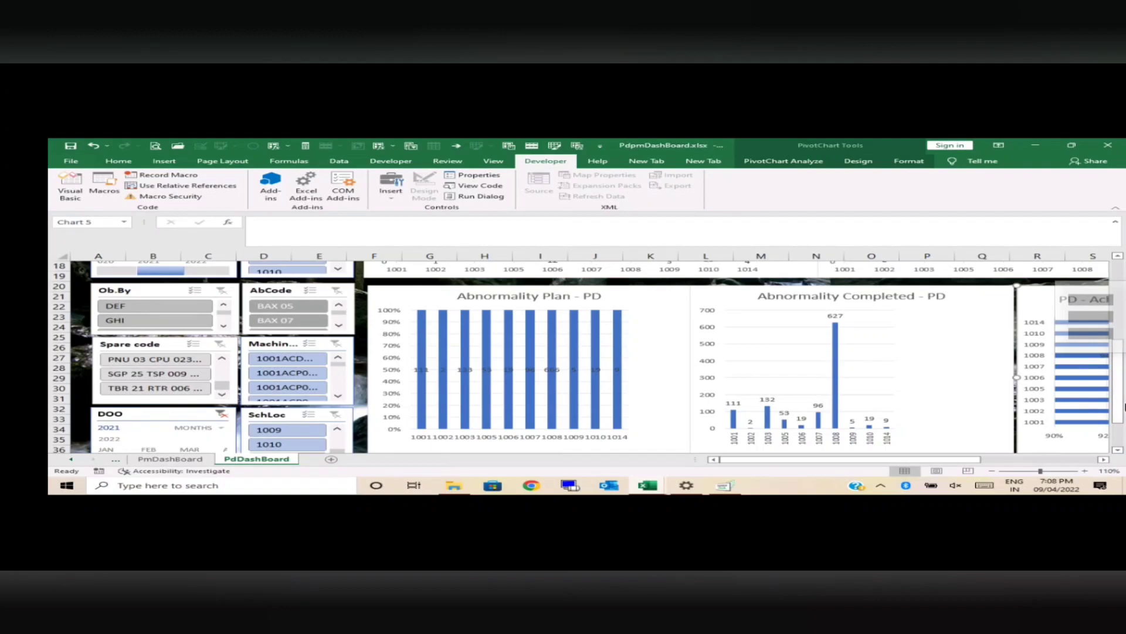
pyautogui.moveTo(1120, 405); pyautogui.dragTo(1122, 429)
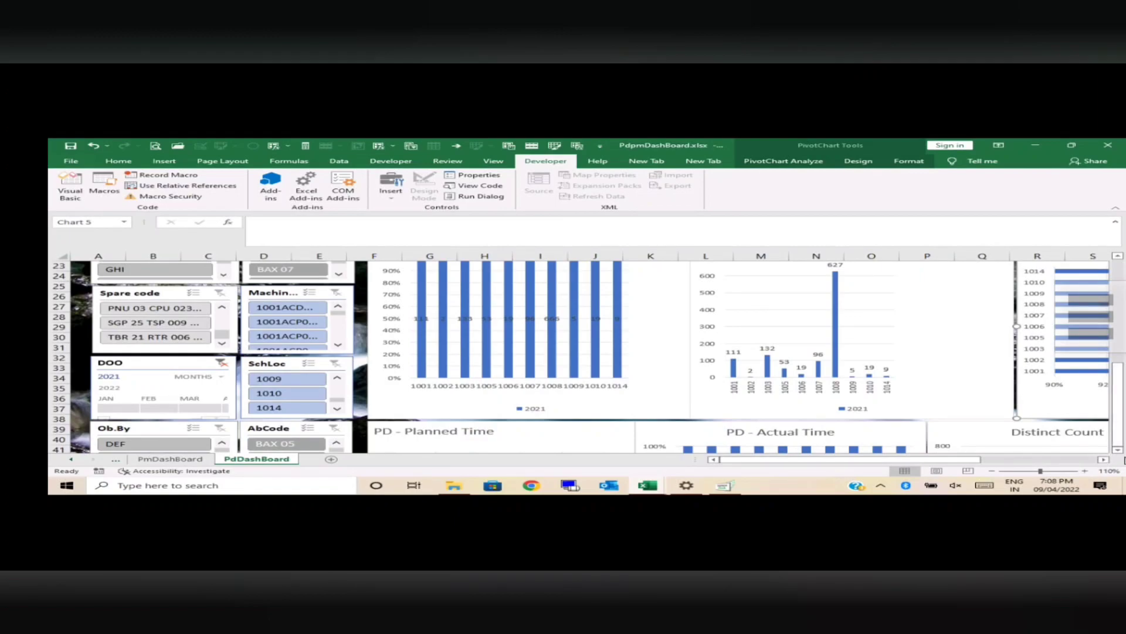
pyautogui.scroll(-5, 1121, 455)
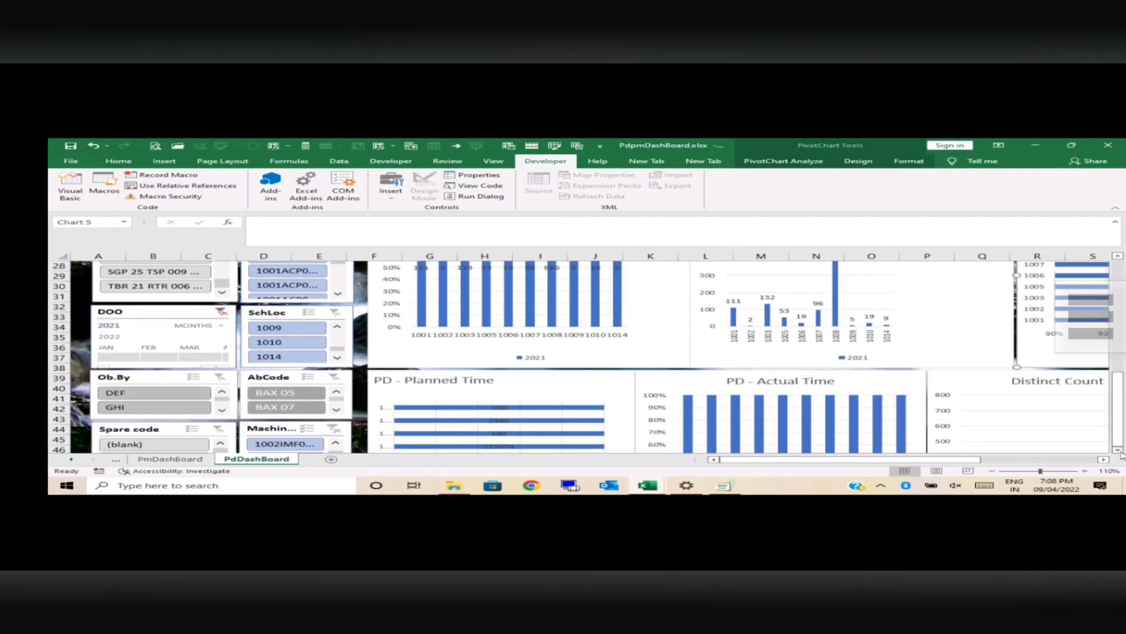
pyautogui.scroll(-3, 1122, 454)
pyautogui.click(1119, 451)
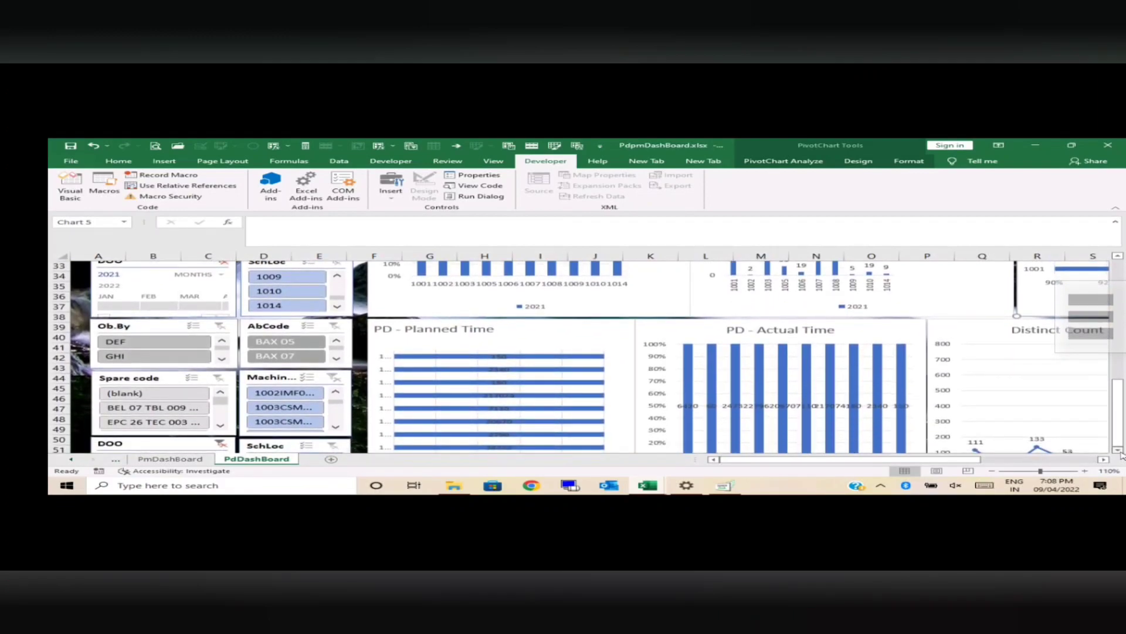
pyautogui.scroll(-1, 1119, 451)
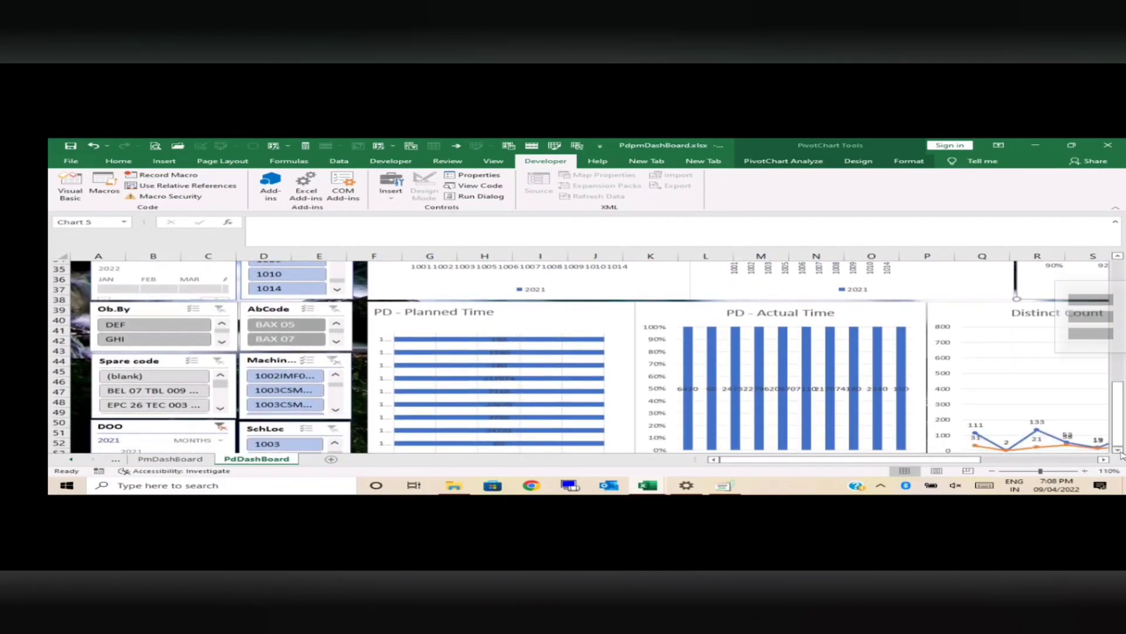
pyautogui.click(1086, 471)
pyautogui.click(1085, 470)
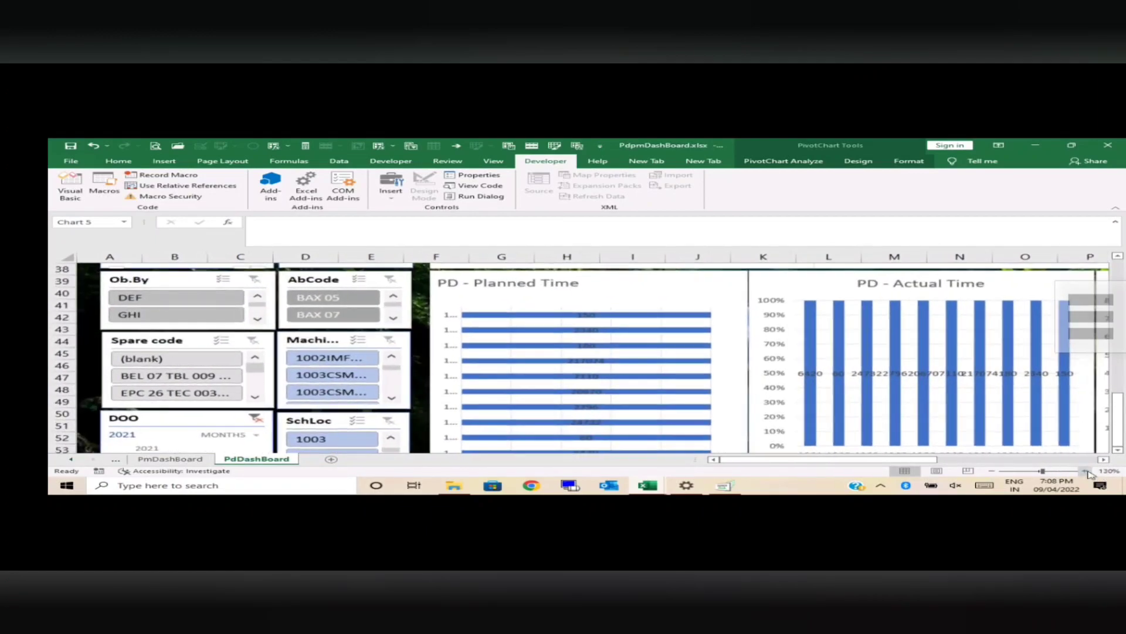
pyautogui.click(1085, 470)
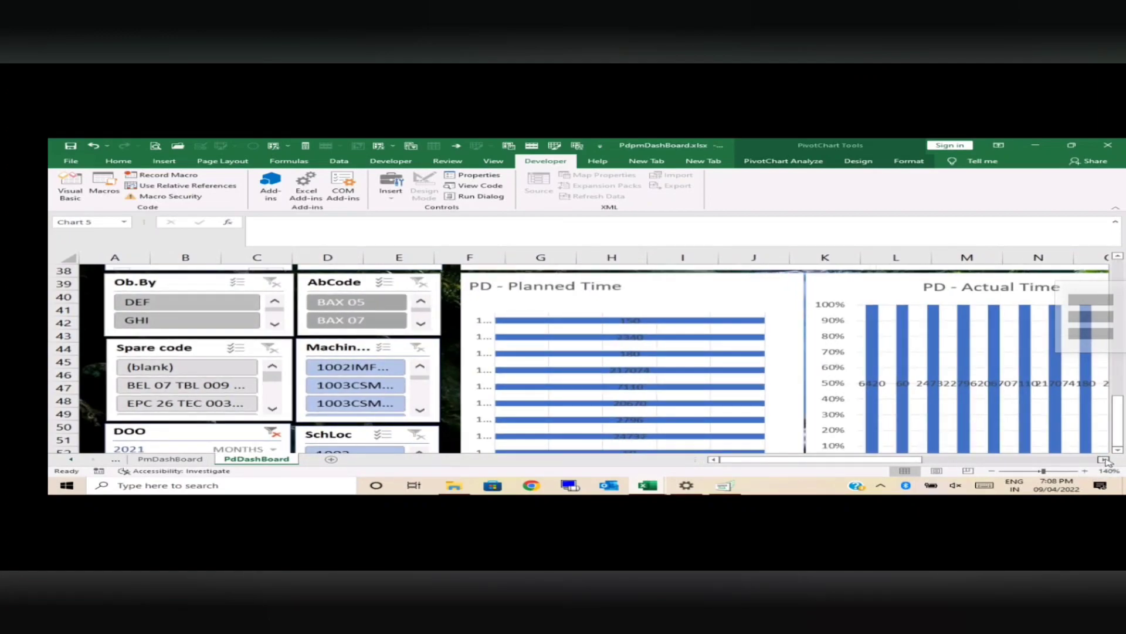
# Step: Review the Distinct Count Machine - PD chart, comparing the Mcc and DcMc lines at each location
pyautogui.click(1105, 460)
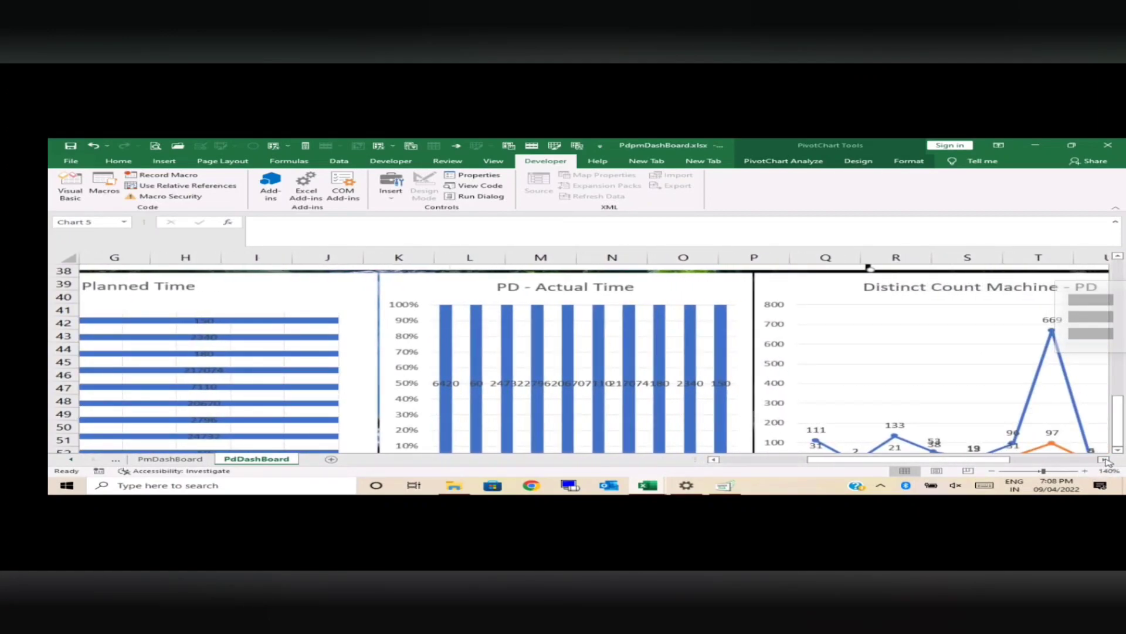
pyautogui.click(1105, 460)
pyautogui.click(1105, 460)
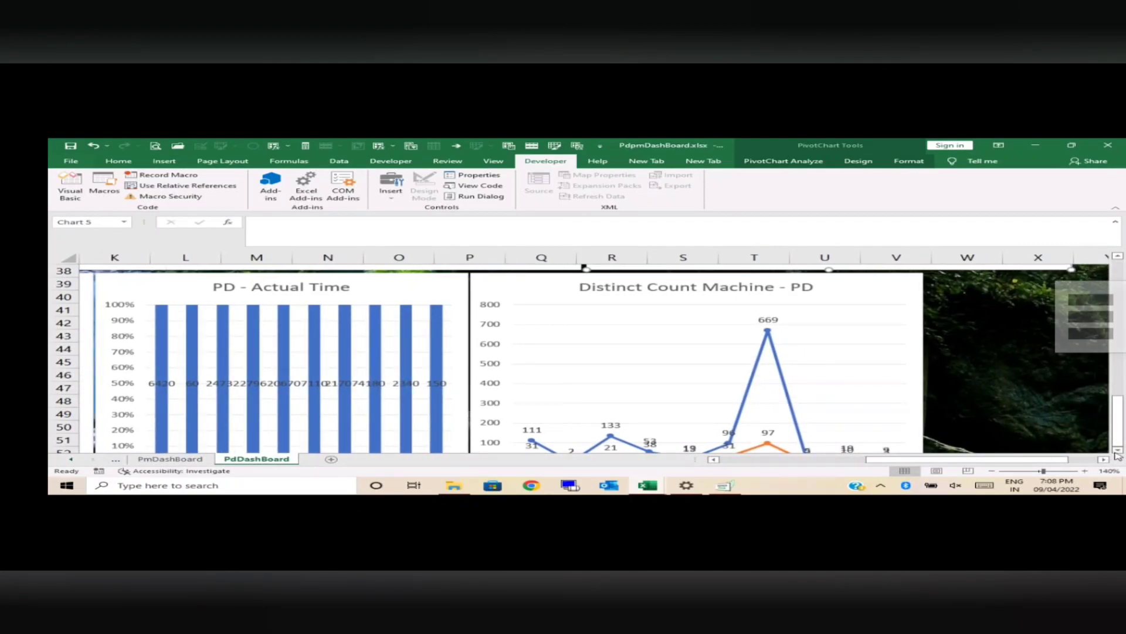
pyautogui.click(1117, 450)
pyautogui.click(1117, 451)
pyautogui.click(1117, 451)
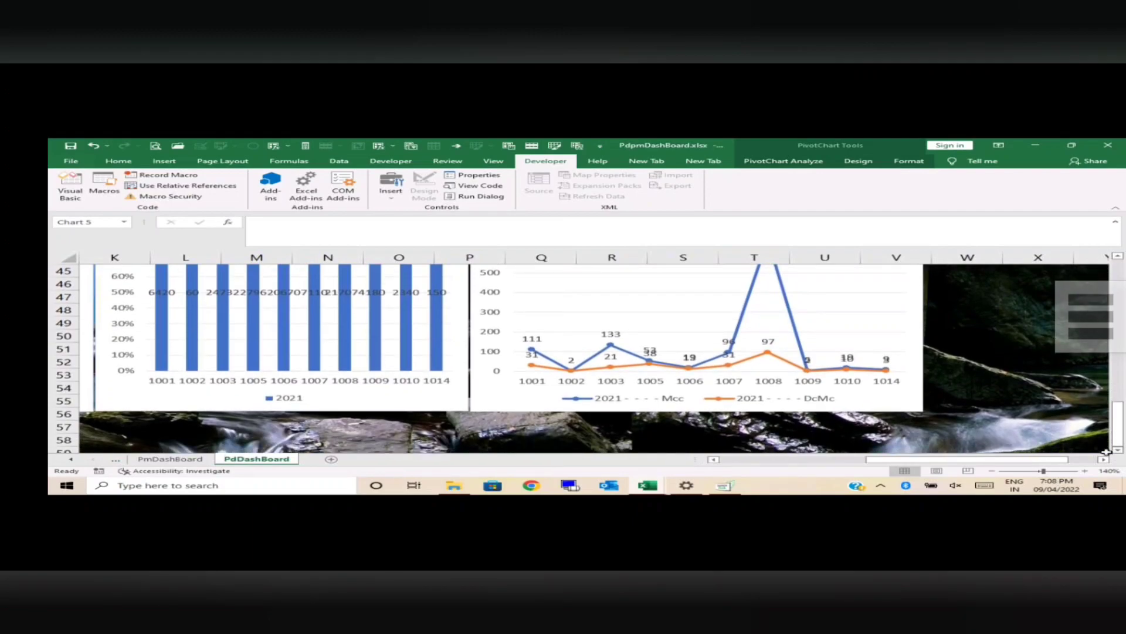
pyautogui.moveTo(1042, 459); pyautogui.dragTo(873, 473)
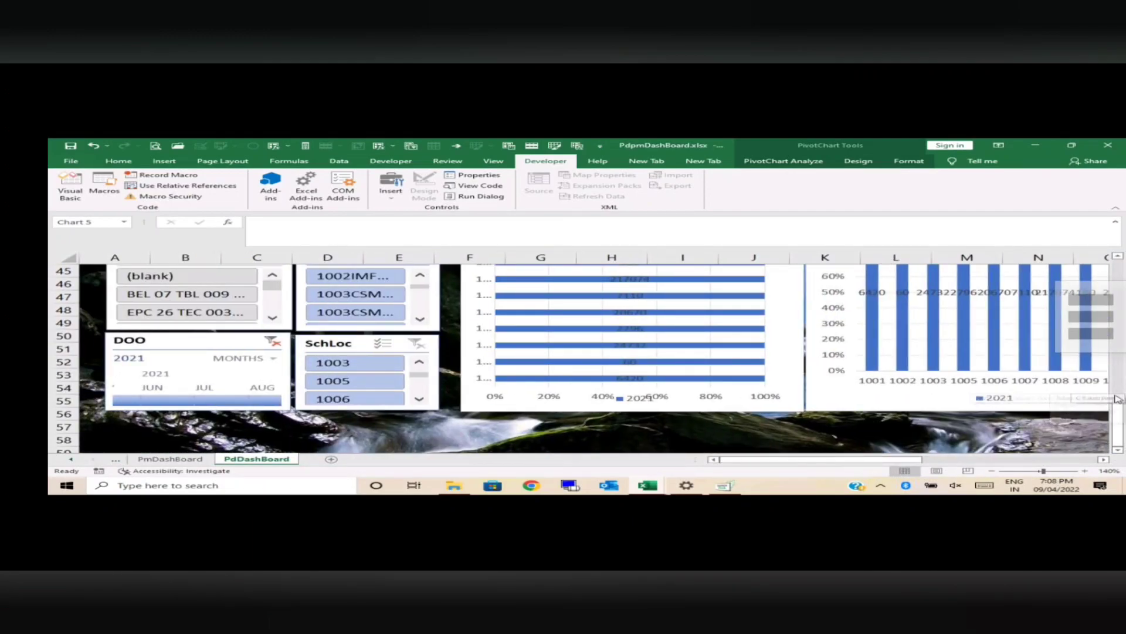
# Step: Filter the predictive maintenance charts to Aug 2021 with the DOO timeline and review the Abnormality Identified -PD chart
pyautogui.moveTo(1120, 417); pyautogui.dragTo(1118, 412)
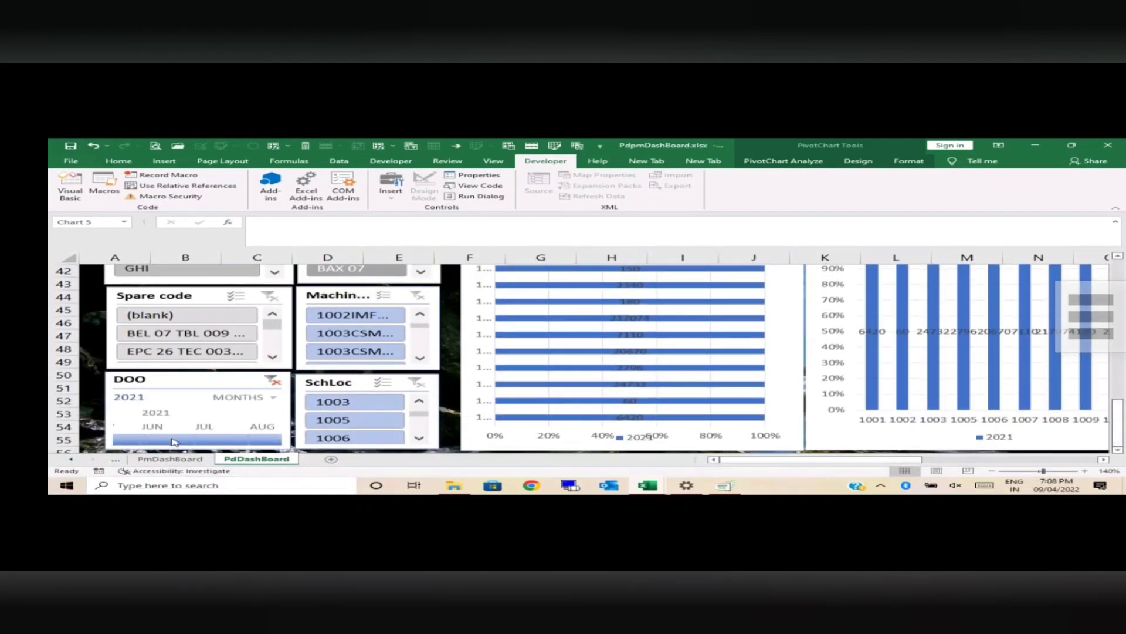
pyautogui.click(253, 439)
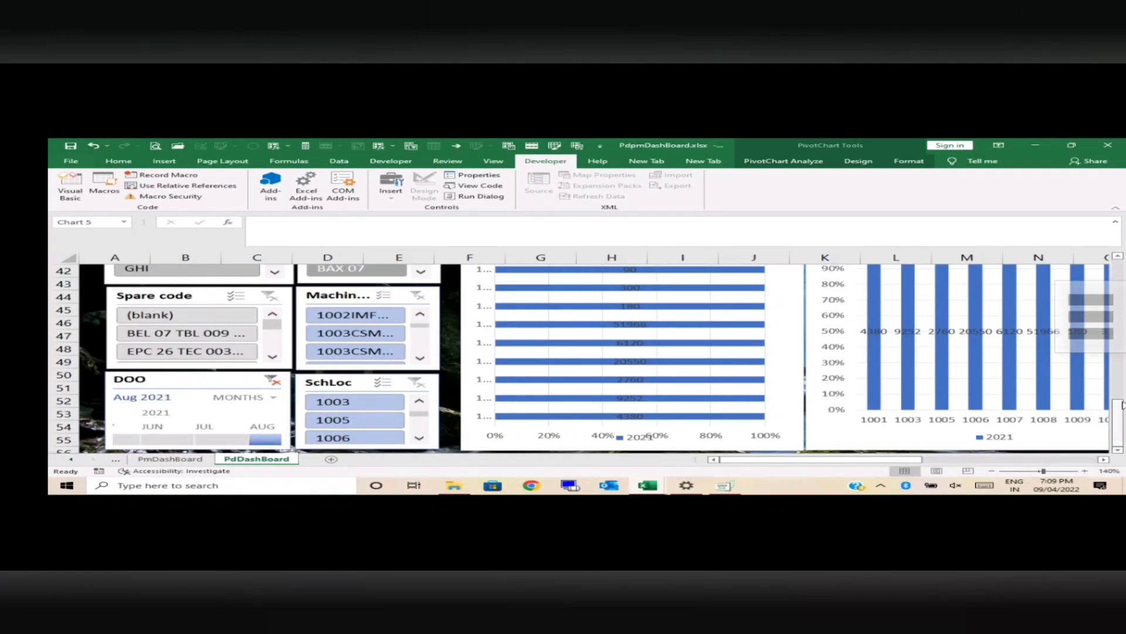
pyautogui.moveTo(1117, 414); pyautogui.dragTo(1118, 307)
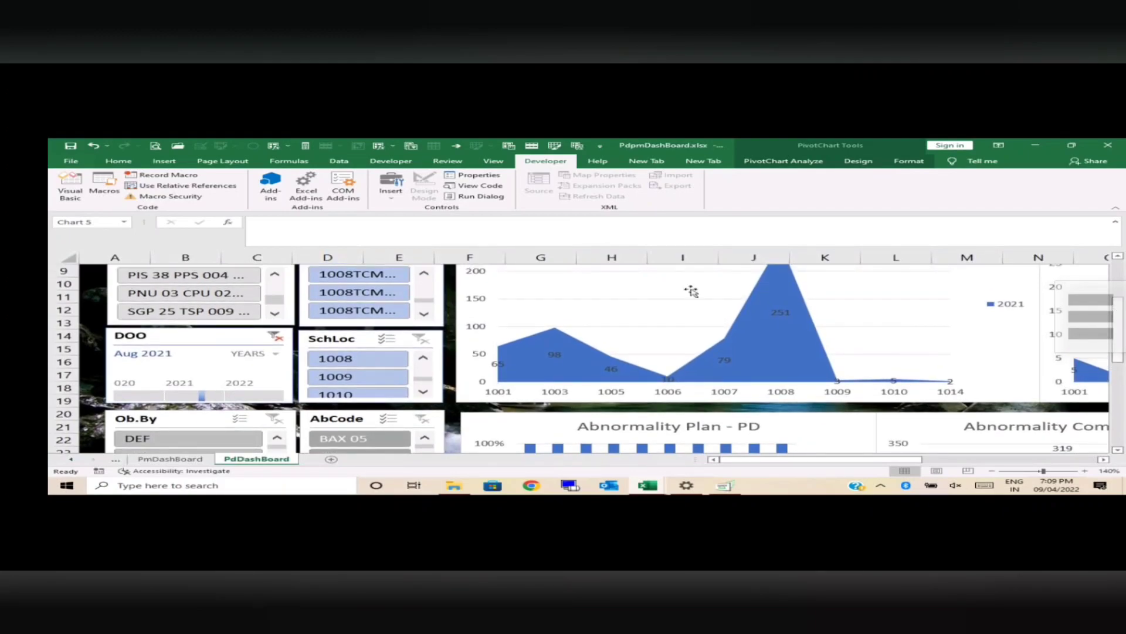
# Step: Filter the Machine slicer to a single 1008TCM machine and check the predictive maintenance charts for it
pyautogui.click(338, 276)
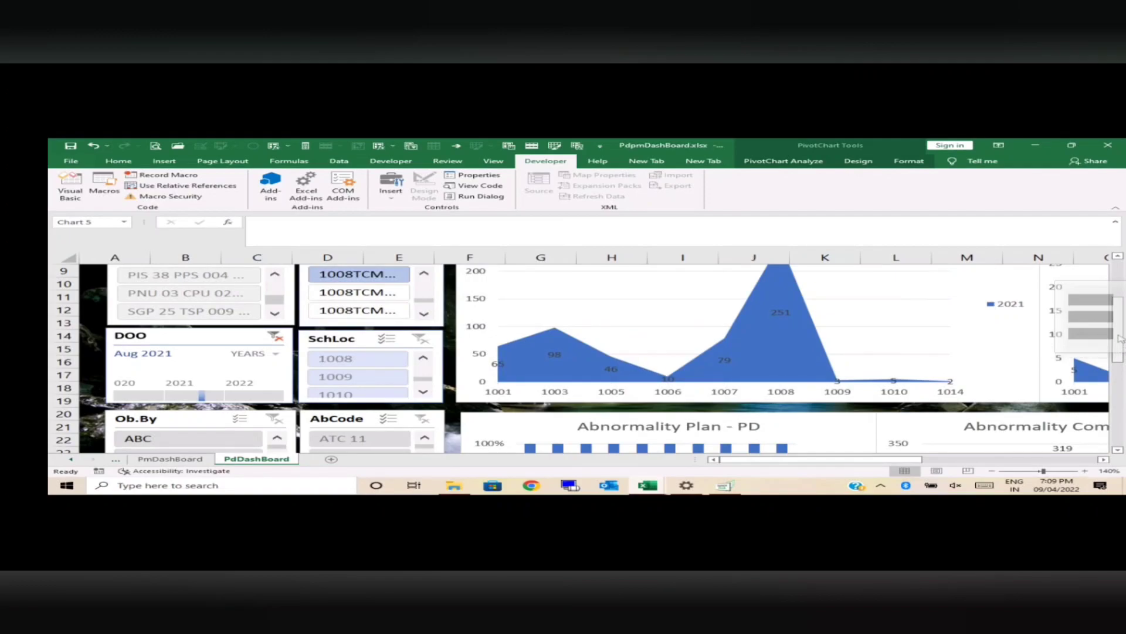
pyautogui.moveTo(1119, 339); pyautogui.dragTo(1119, 314)
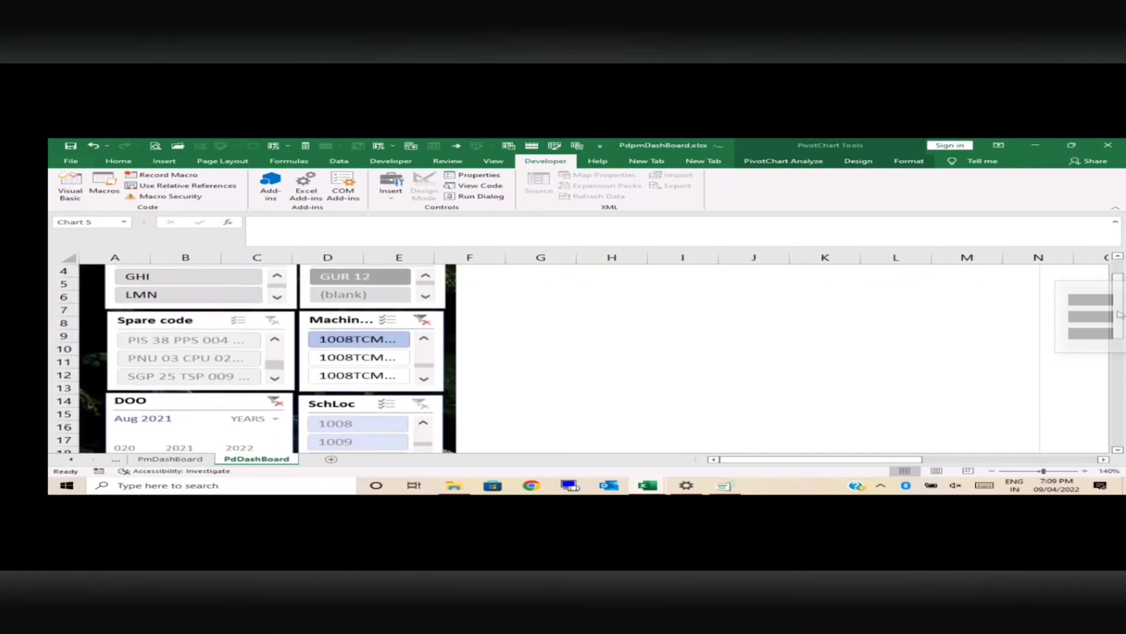
pyautogui.scroll(-3, 1119, 314)
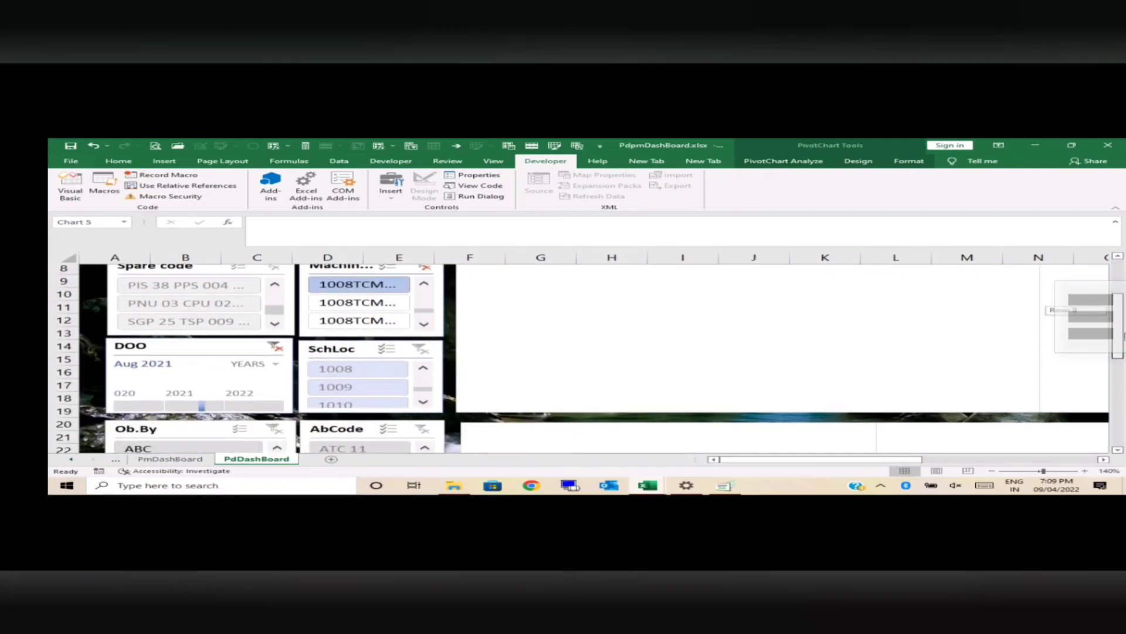
pyautogui.moveTo(1124, 355); pyautogui.dragTo(1124, 327)
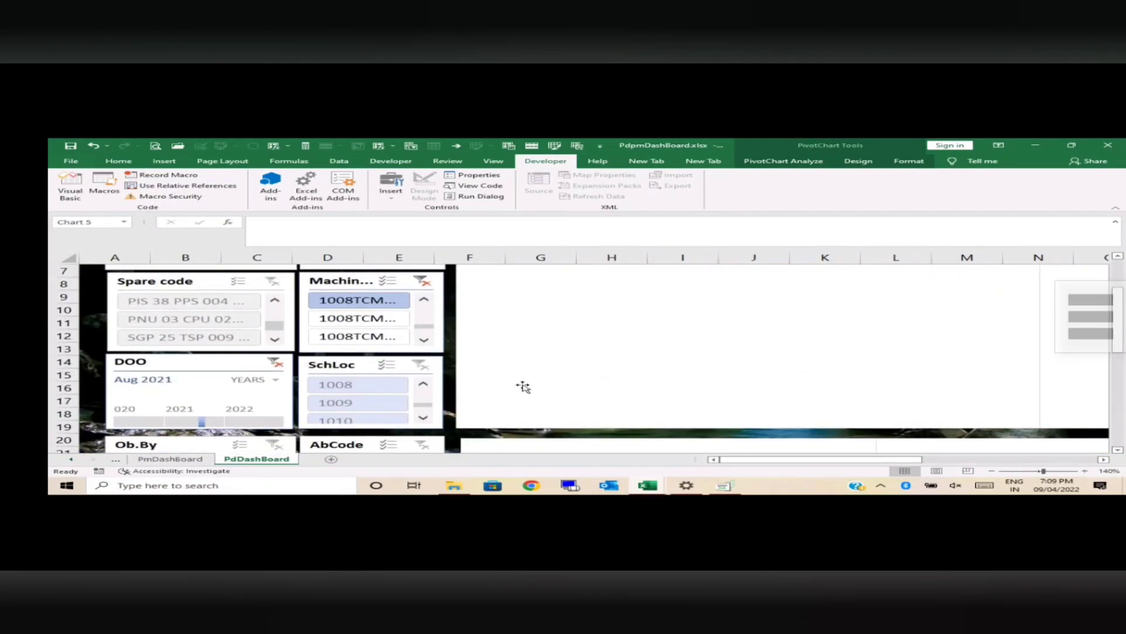
# Step: Clear the DOO timeline and Machine slicer filters so the predictive dashboard covers all periods and machines
pyautogui.click(274, 361)
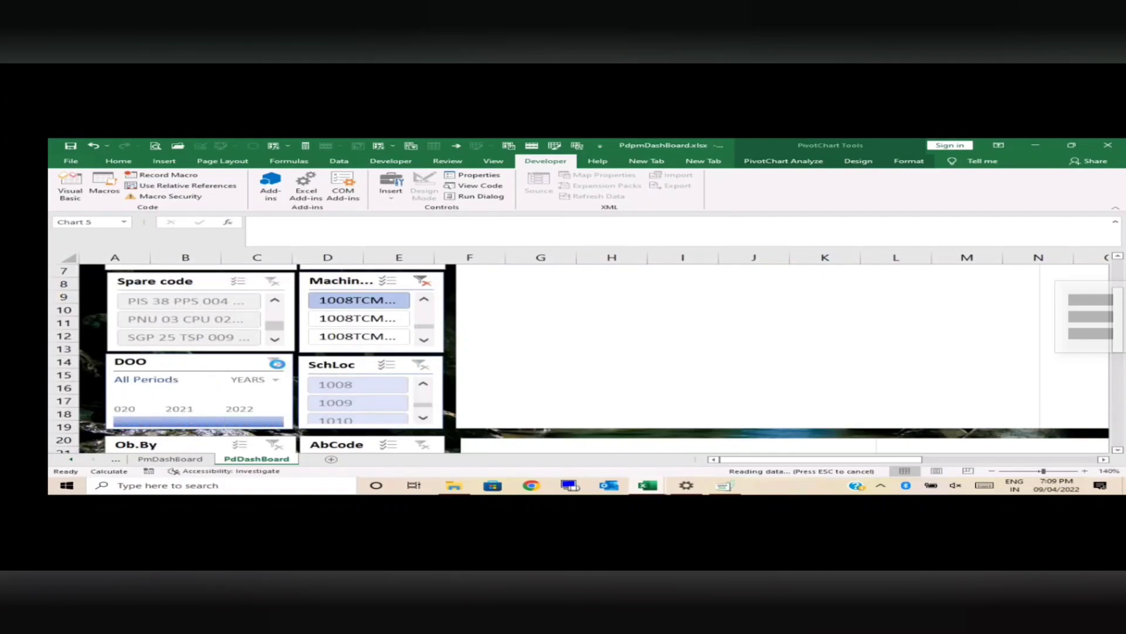
pyautogui.click(423, 281)
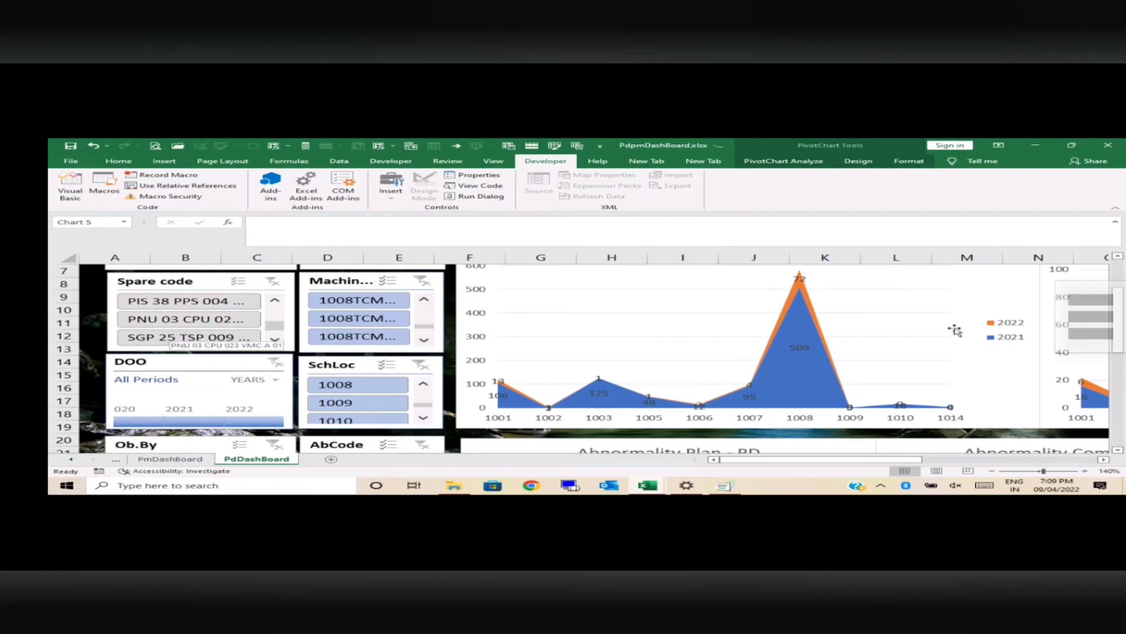
pyautogui.moveTo(1118, 347); pyautogui.dragTo(1120, 314)
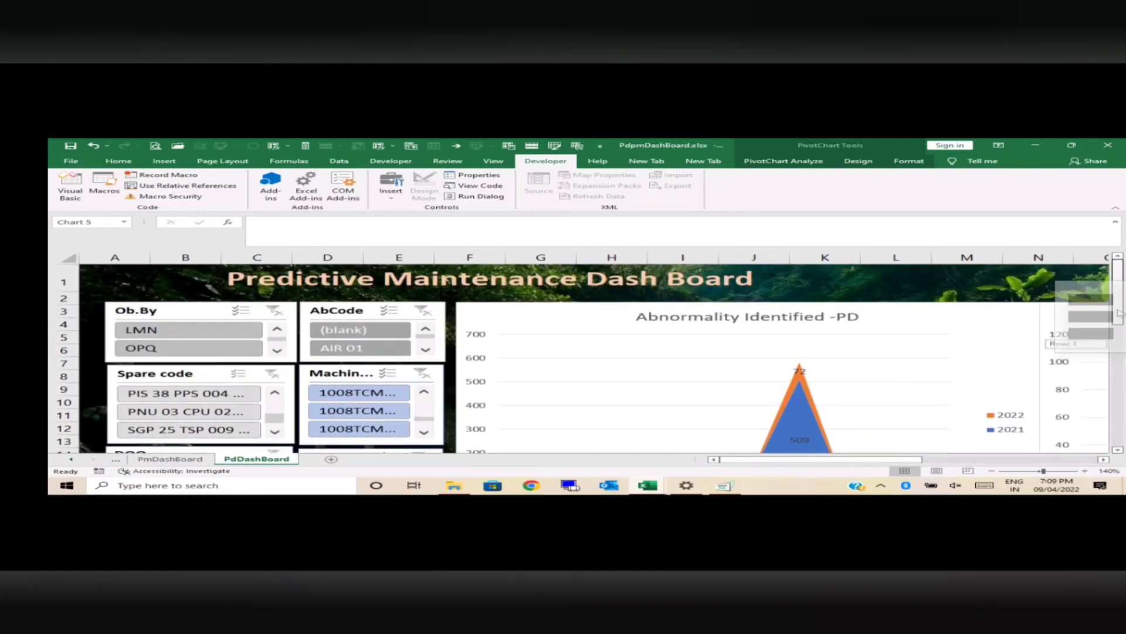
pyautogui.moveTo(1119, 314); pyautogui.dragTo(1119, 314)
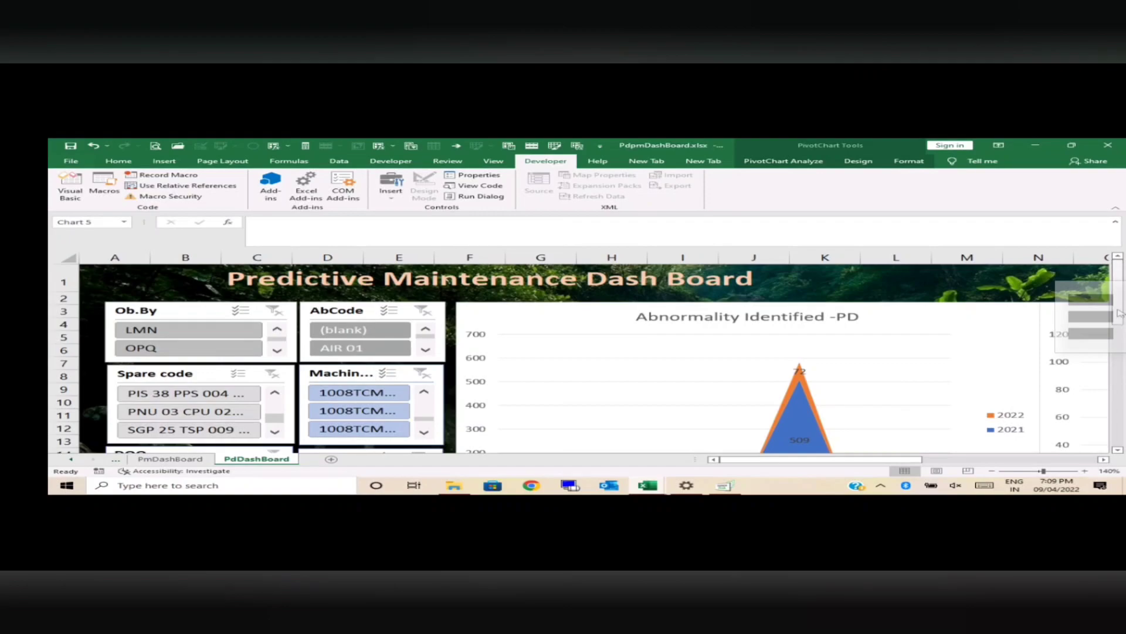